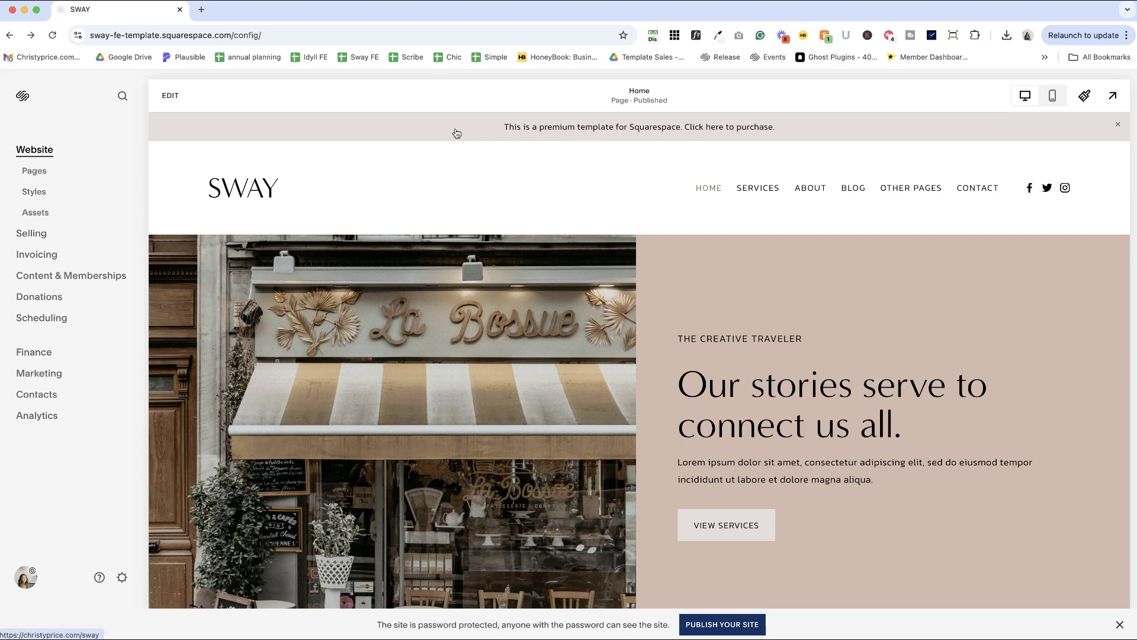
Follow the announcement bar's purchase link, then return to the SWAY site editor
click(537, 130)
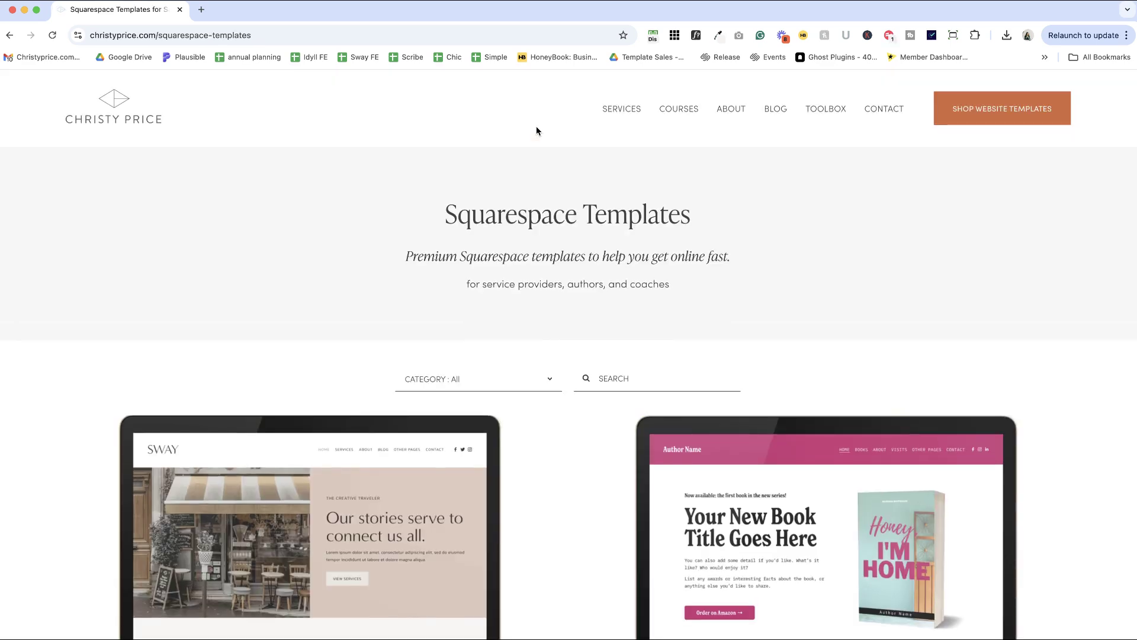
key(super+bracketleft)
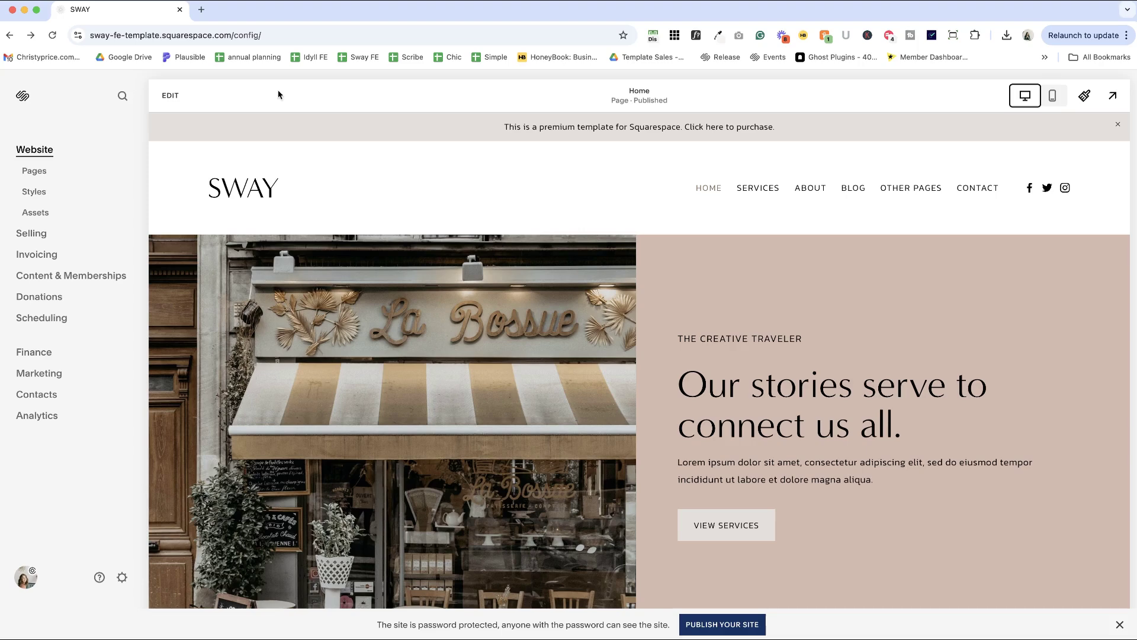
click(34, 172)
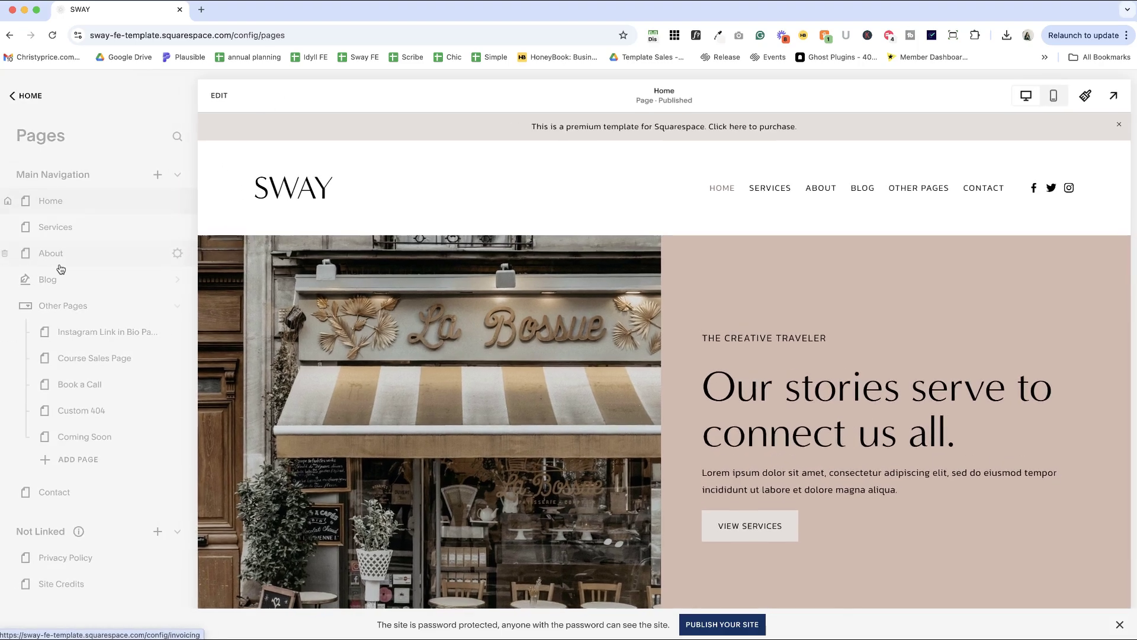
scroll(59, 264, down, 5)
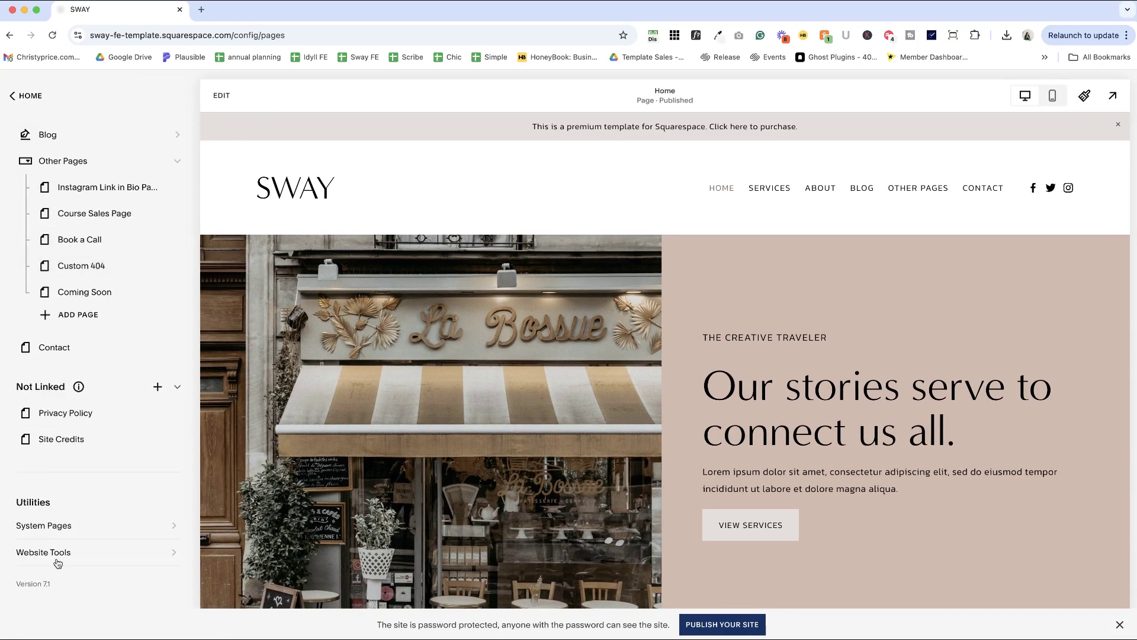
click(57, 556)
click(65, 281)
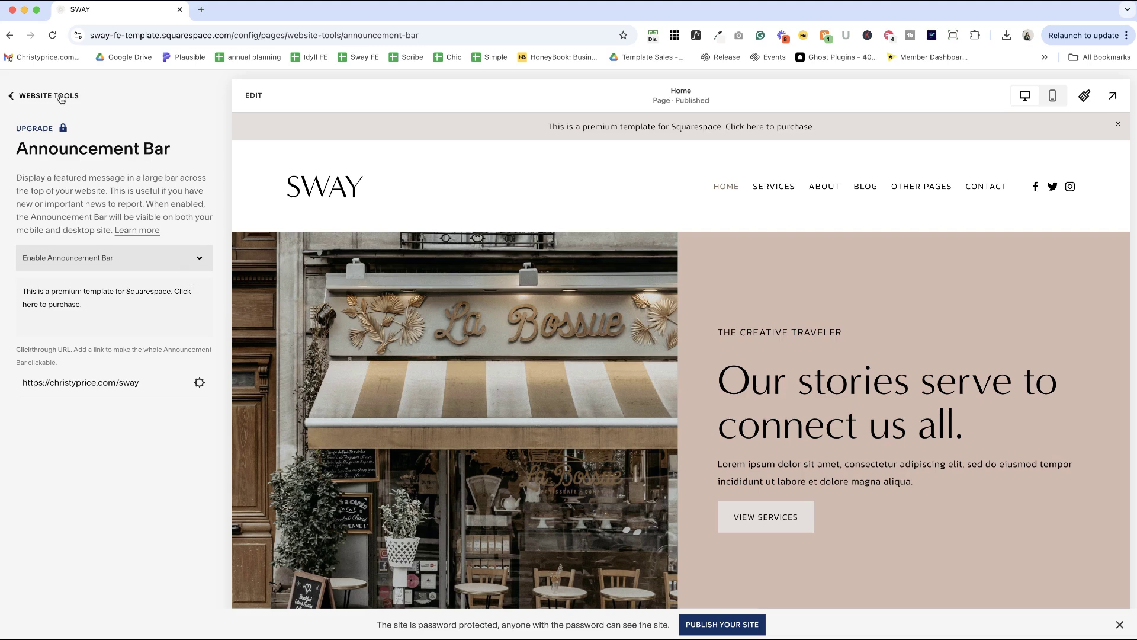
click(41, 96)
click(39, 97)
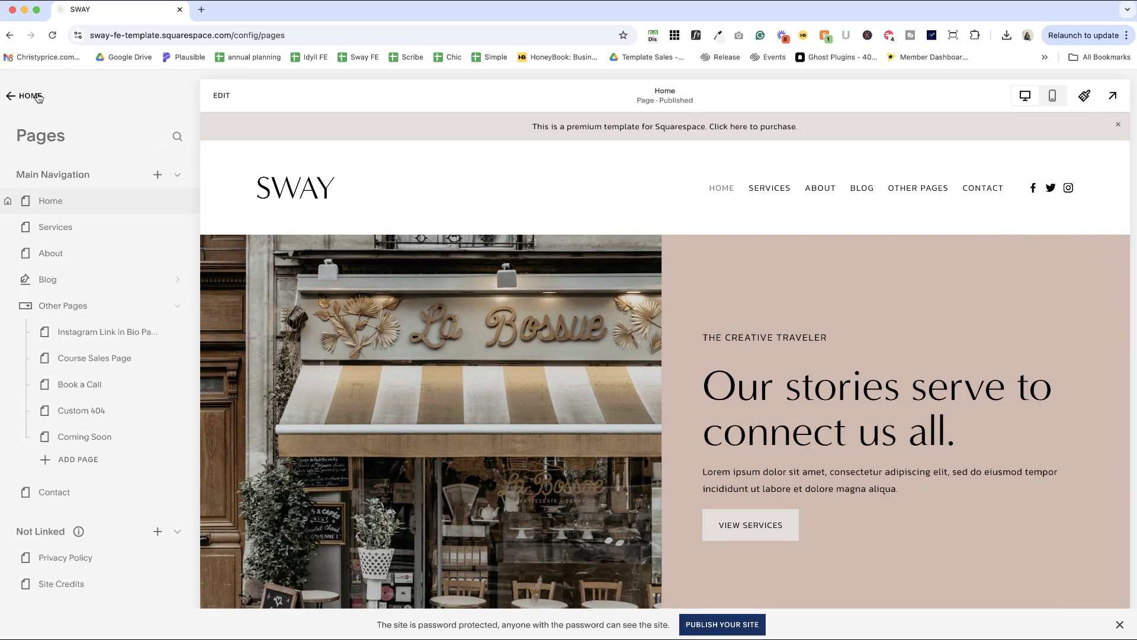
click(24, 97)
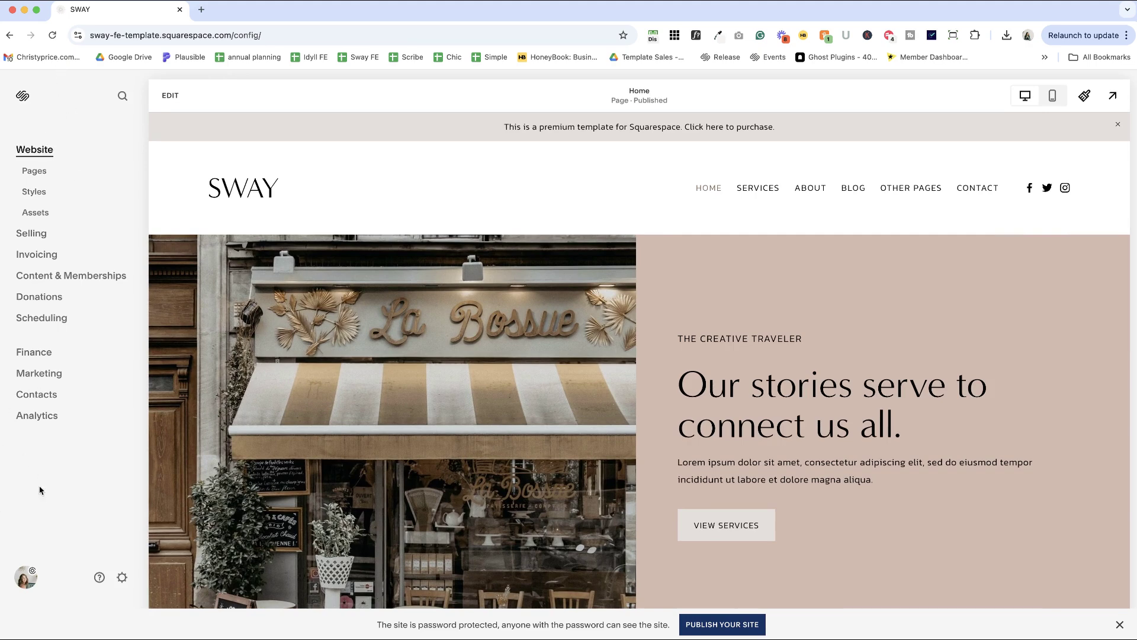
Search 'ann' to open Announcement Bar settings, then back out to the pages list
click(124, 94)
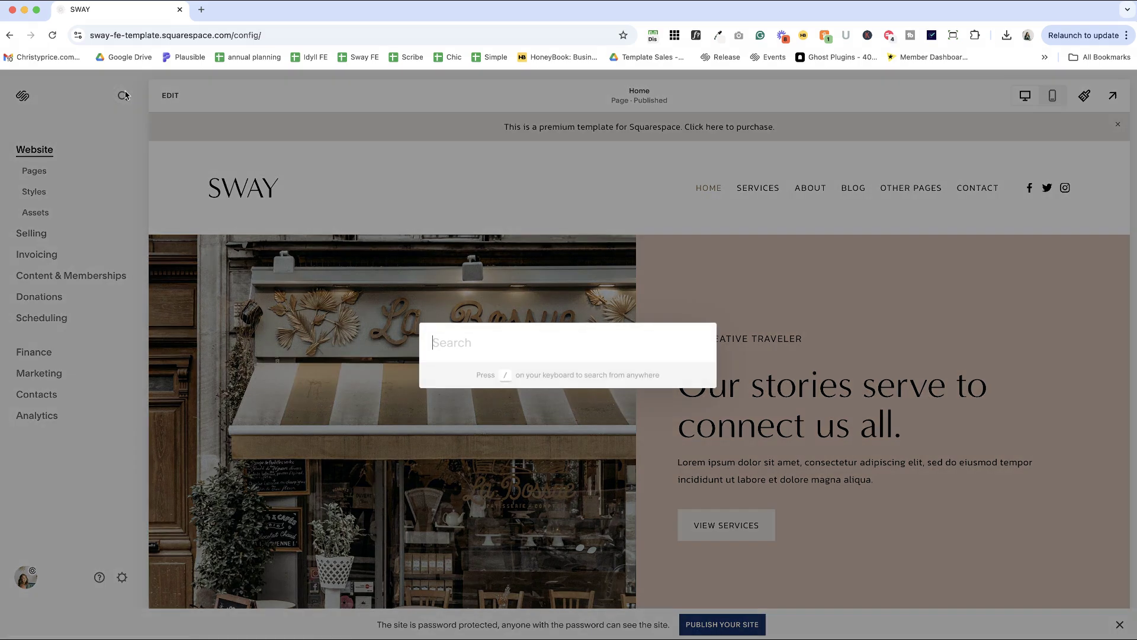
text(ann)
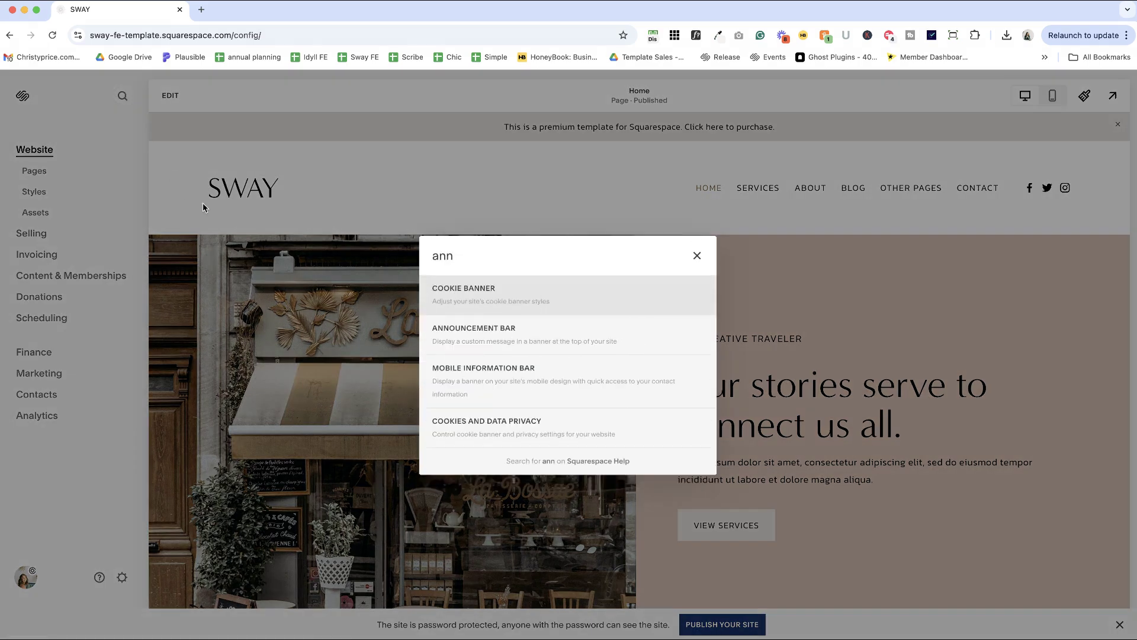
click(467, 335)
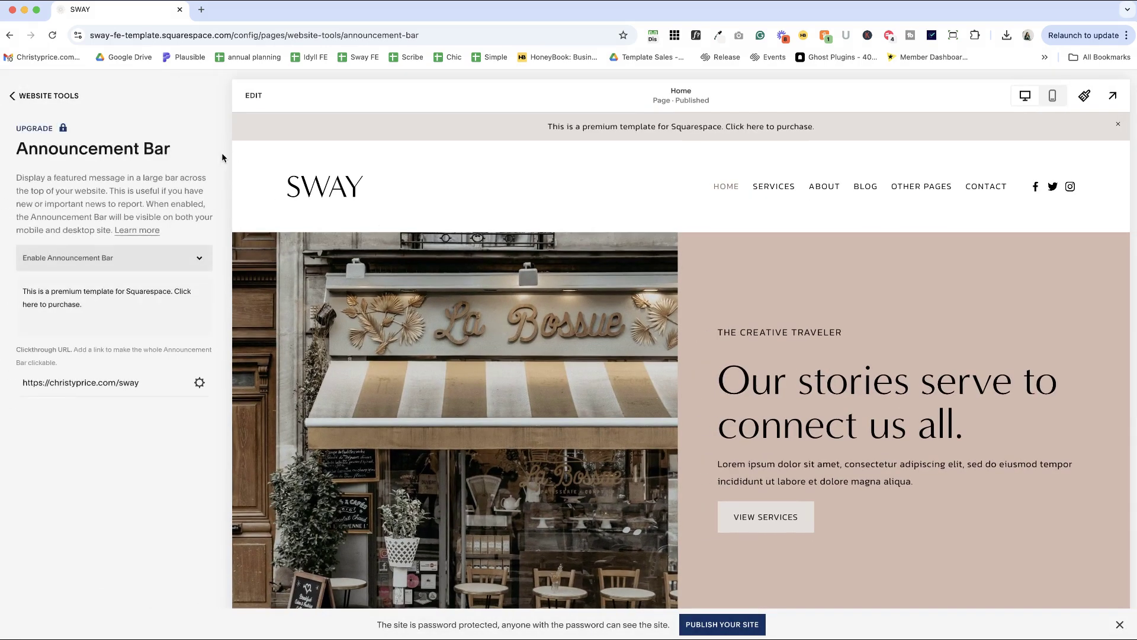
click(28, 98)
click(15, 96)
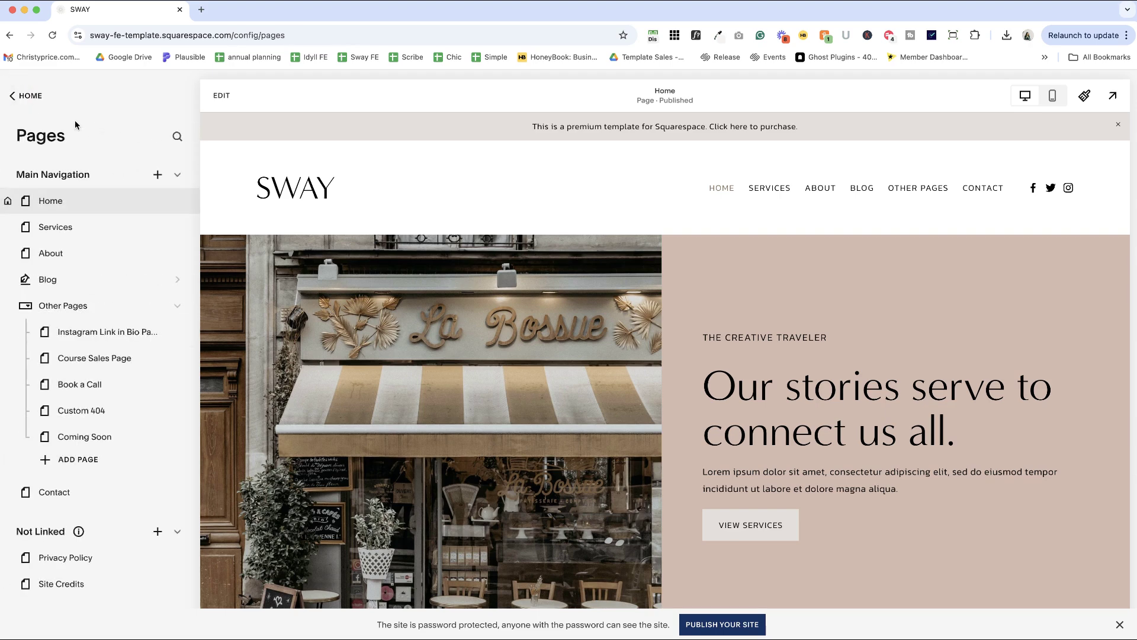
Reopen the Announcement Bar settings by searching 'ann' with the / shortcut
key(slash)
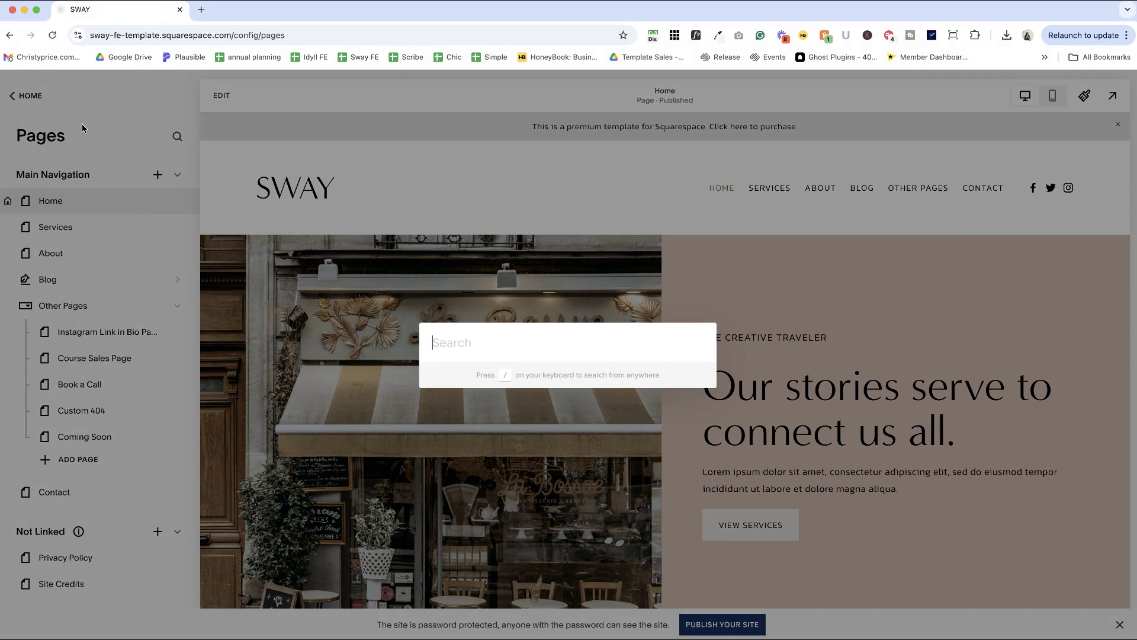
text(ann)
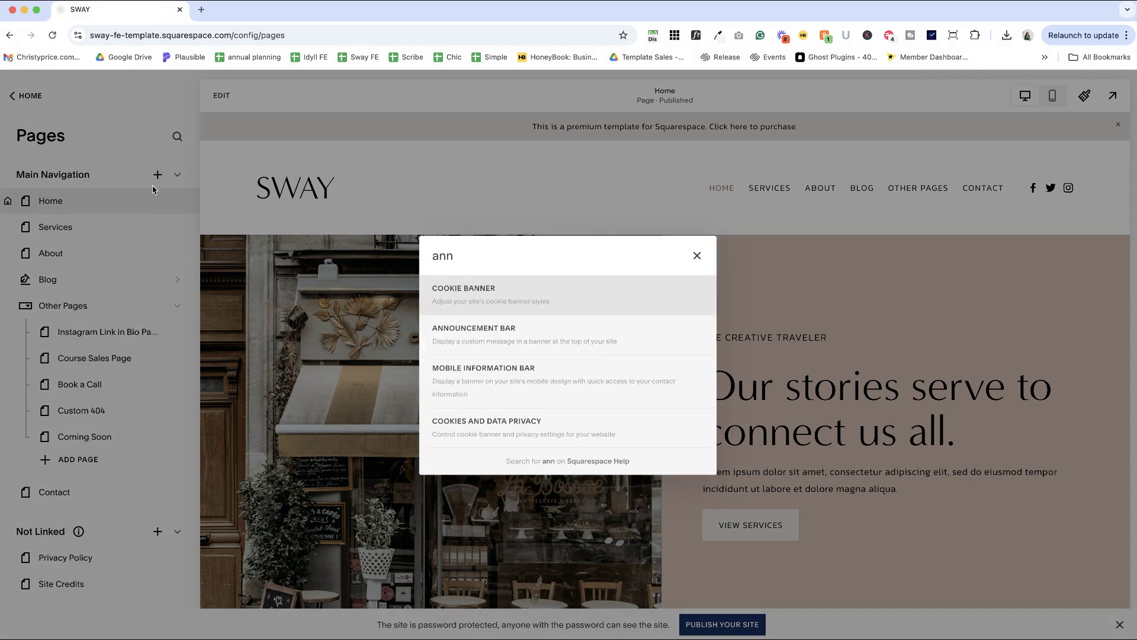
click(503, 327)
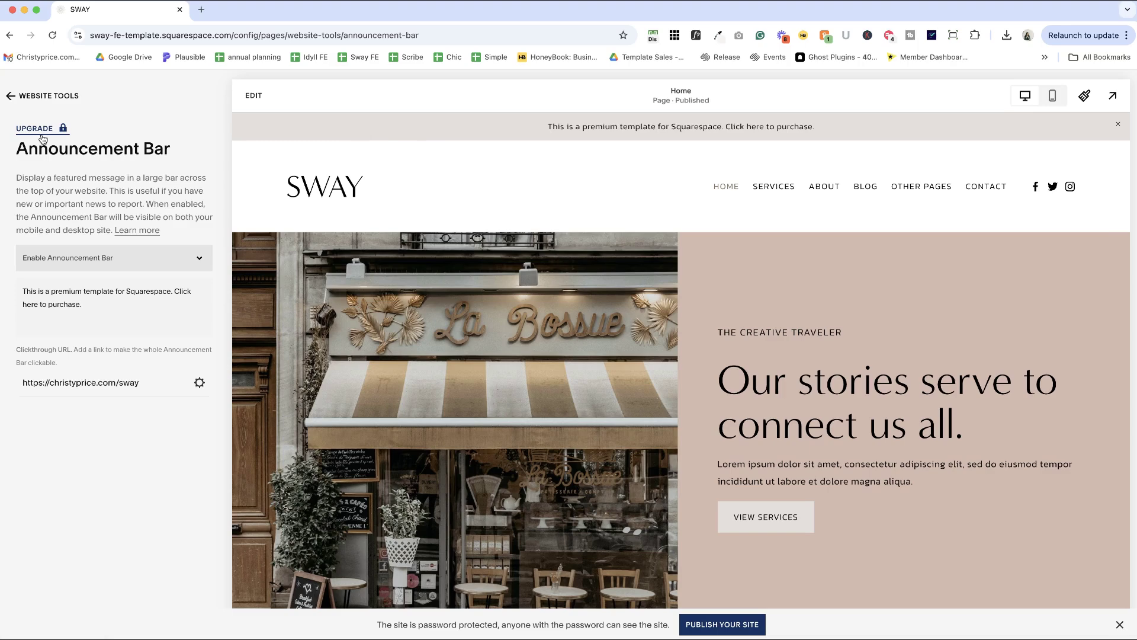
click(94, 259)
click(92, 245)
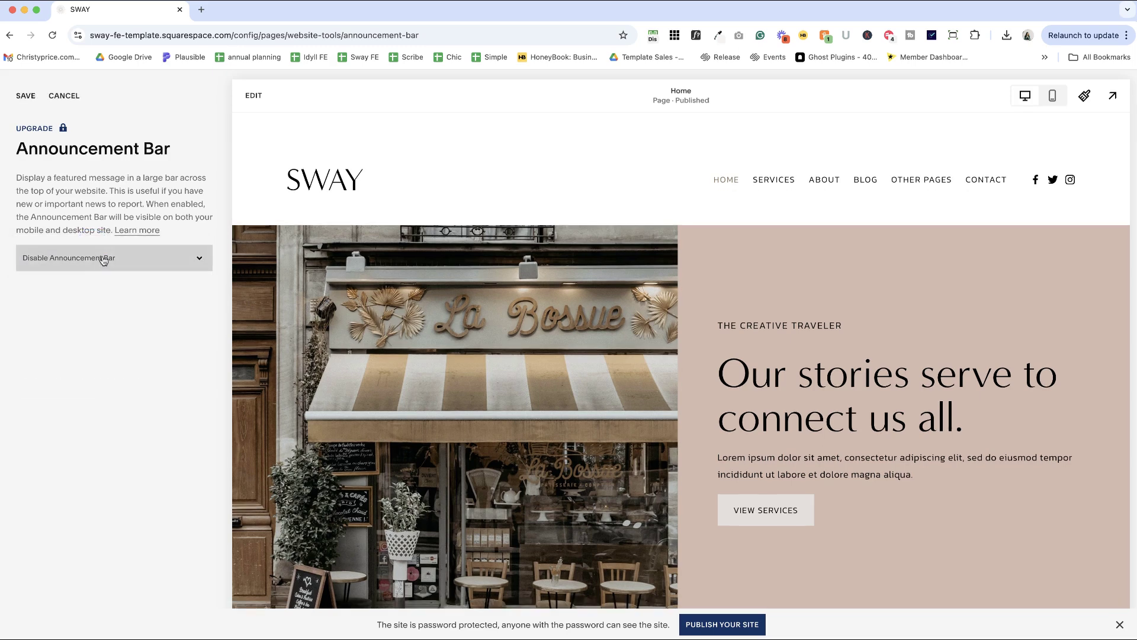
click(103, 259)
click(99, 272)
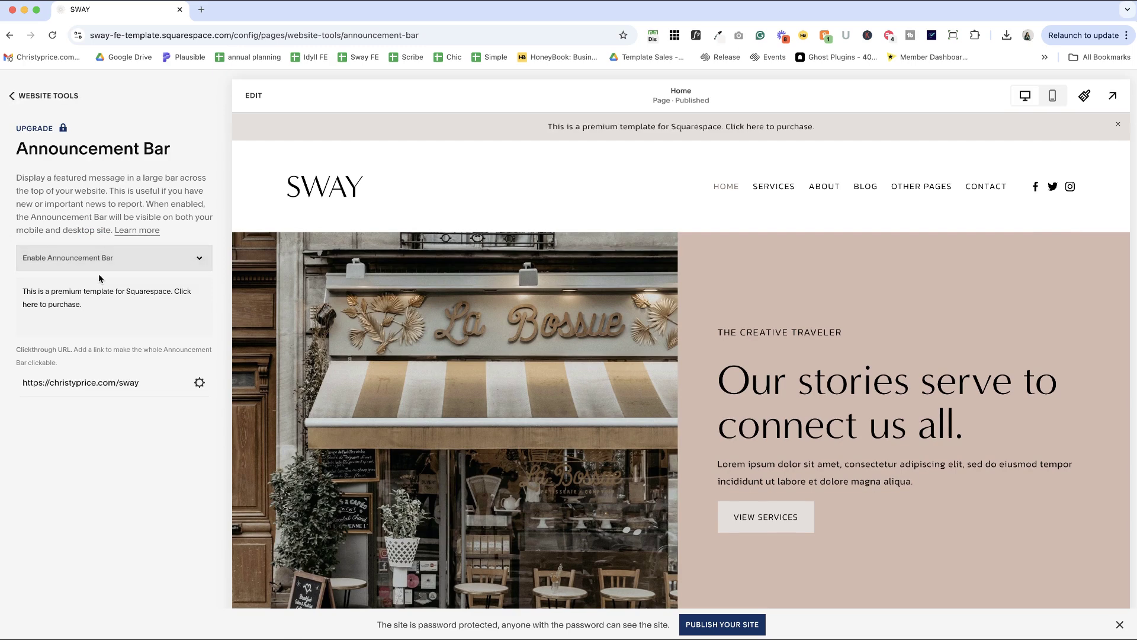
click(98, 308)
triple_click(94, 300)
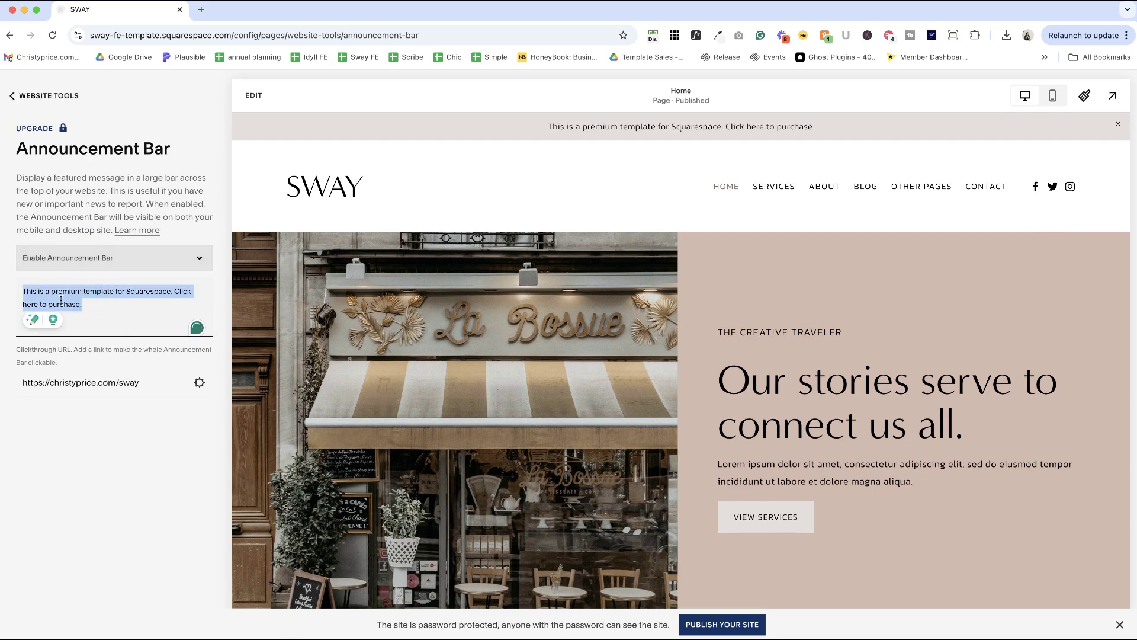
click(98, 301)
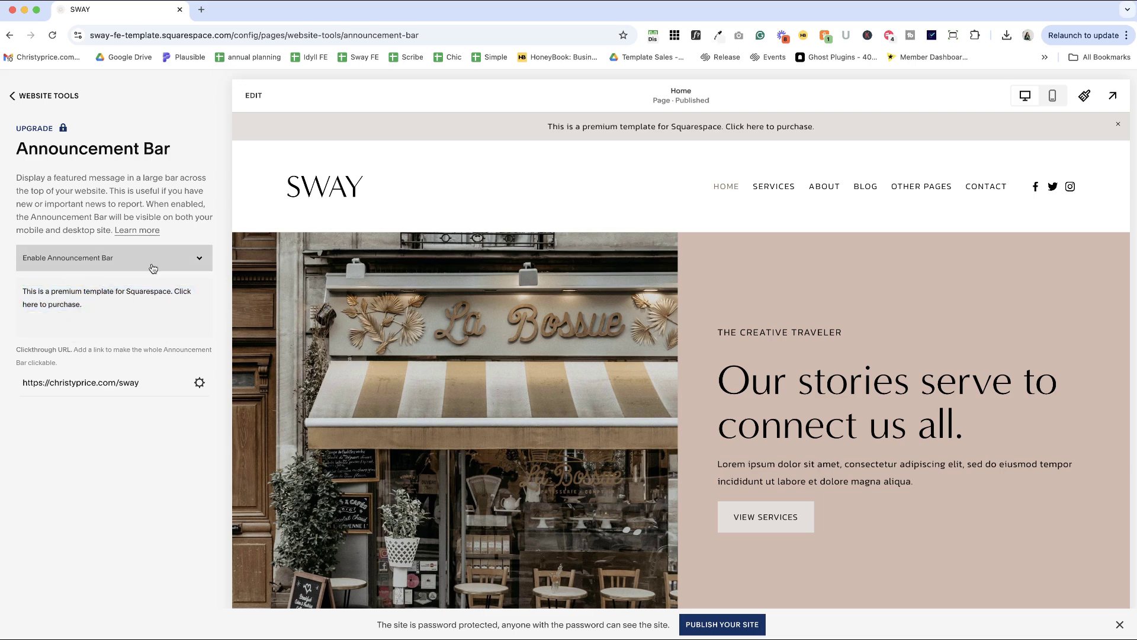
drag(110, 306, 15, 292)
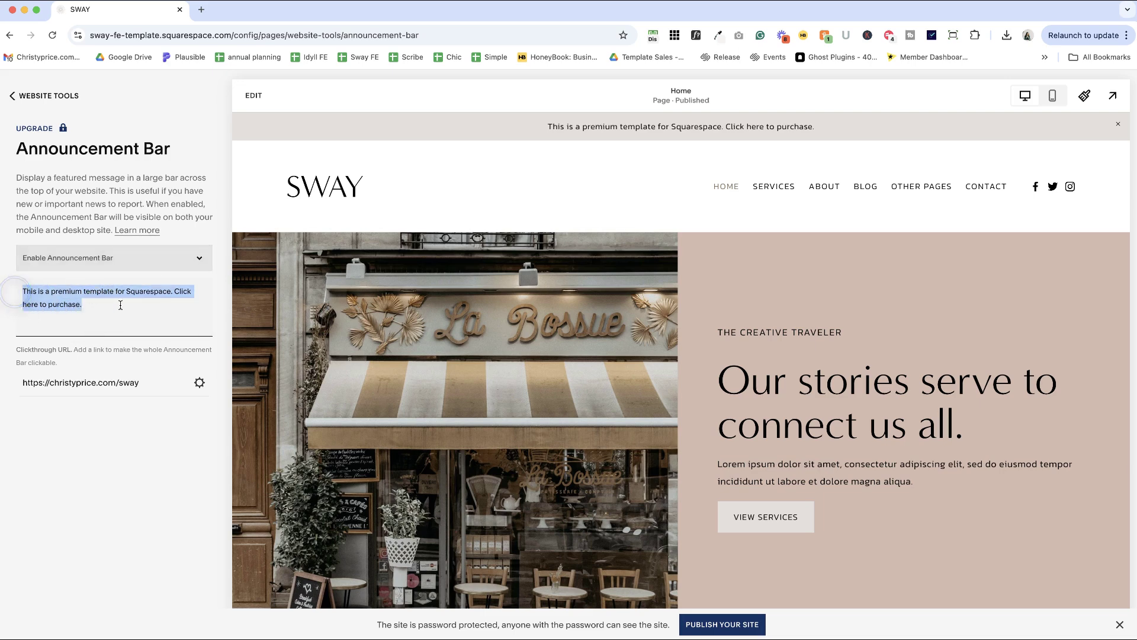
click(143, 308)
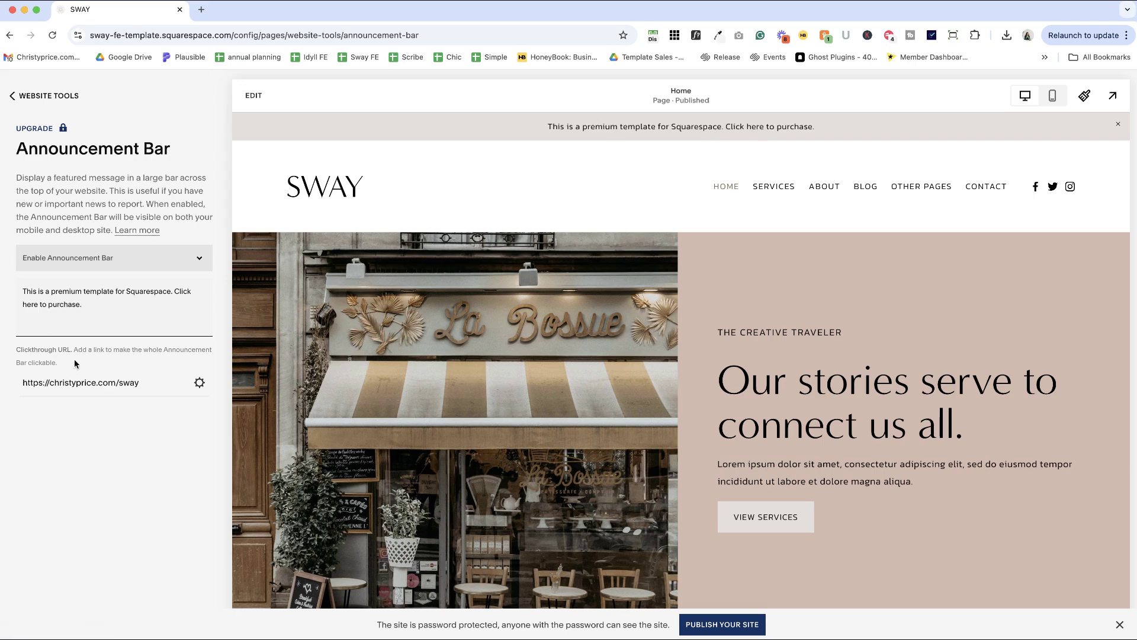
Set the announcement bar's clickthrough link to open in a new window
click(30, 382)
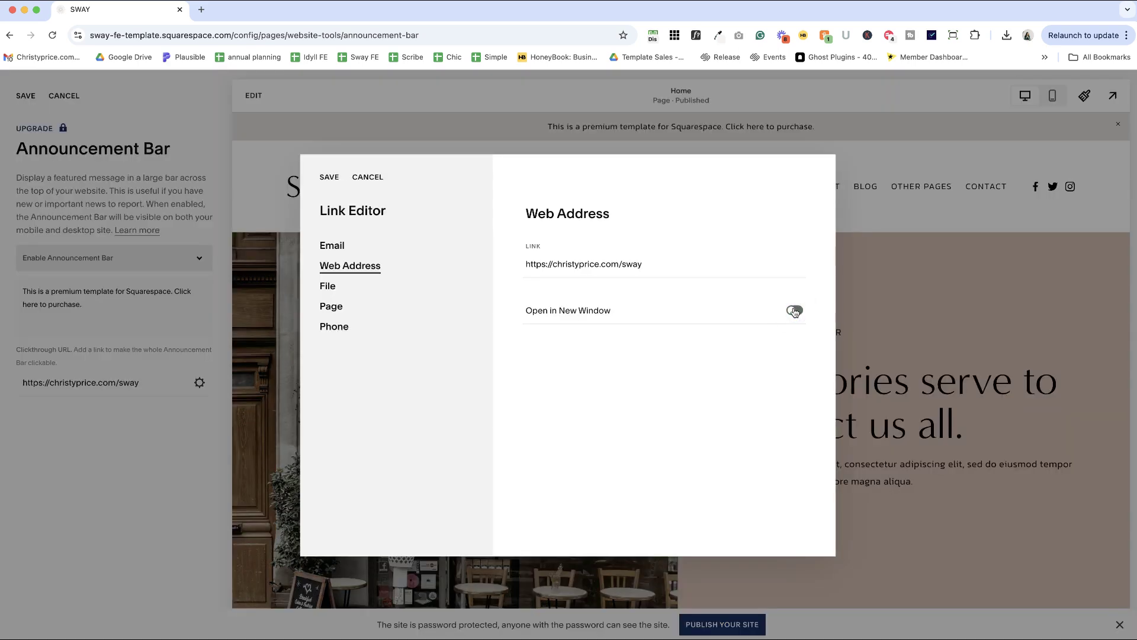
click(796, 310)
click(329, 177)
Link 'Click here to purchase.' to the /sway purchase URL in a new window, and save
click(103, 304)
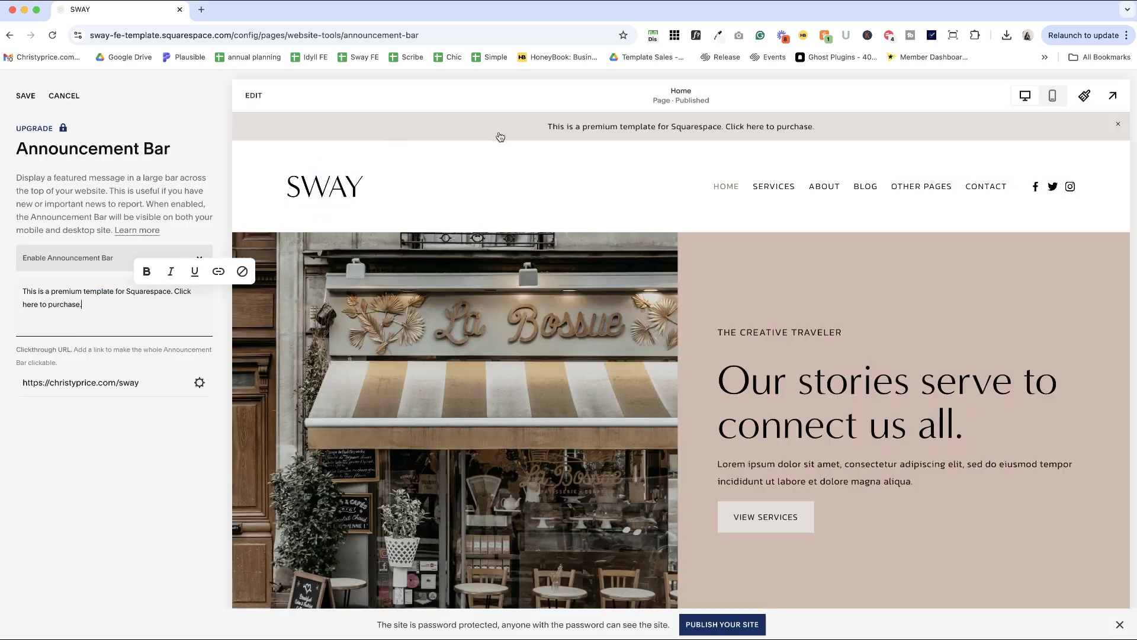
drag(175, 291, 176, 304)
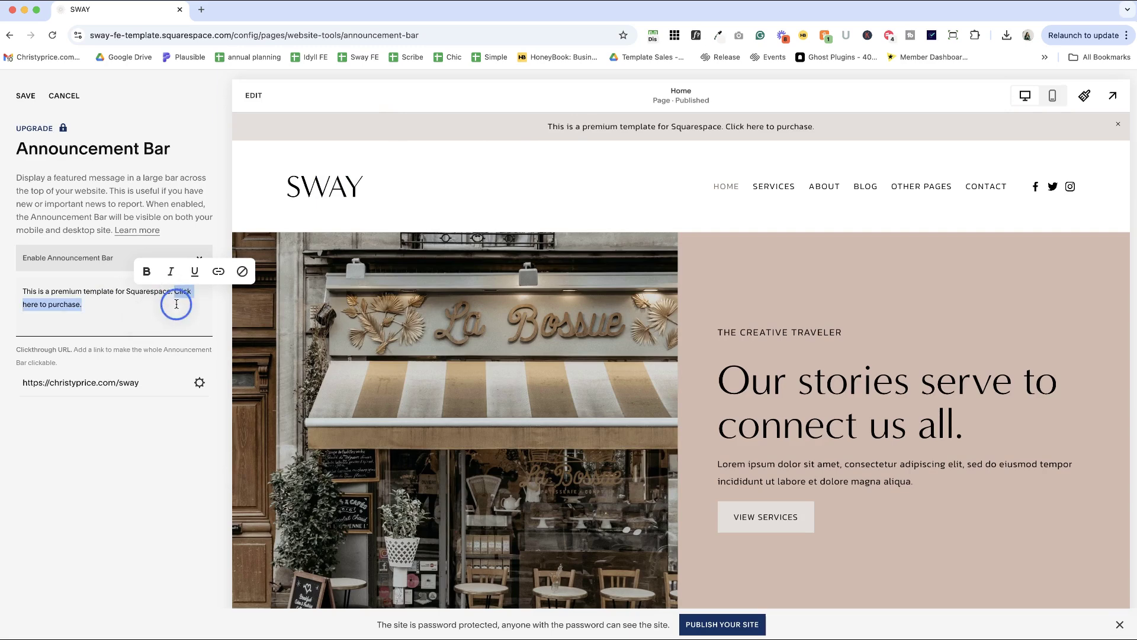
click(219, 272)
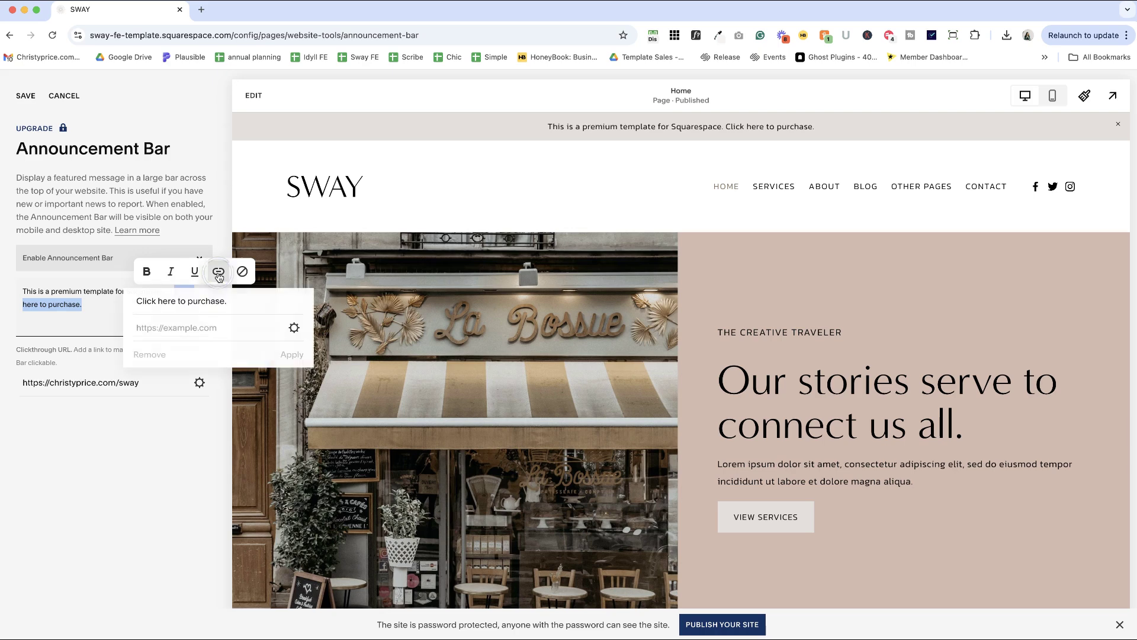
click(203, 329)
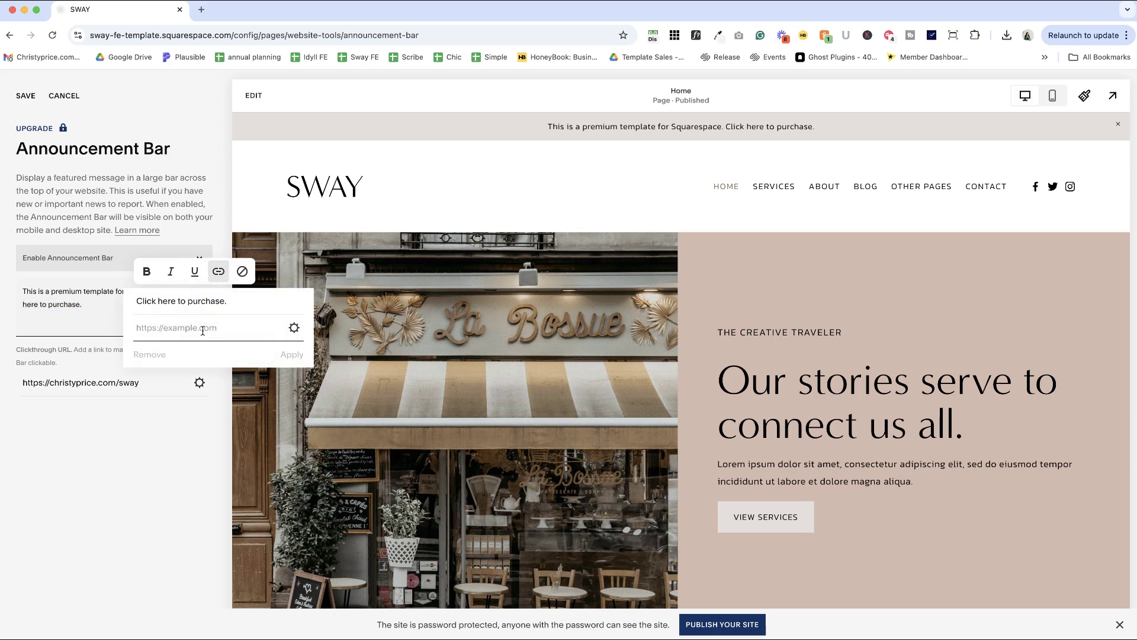
text(htt)
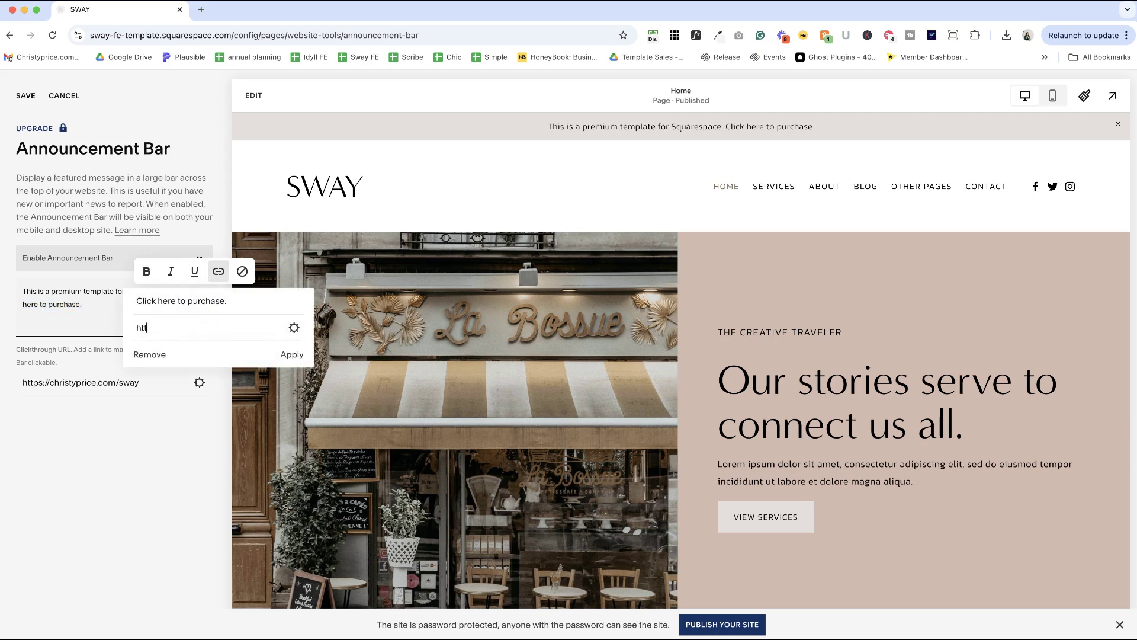
text(ps://christyprice.com/sway)
click(295, 328)
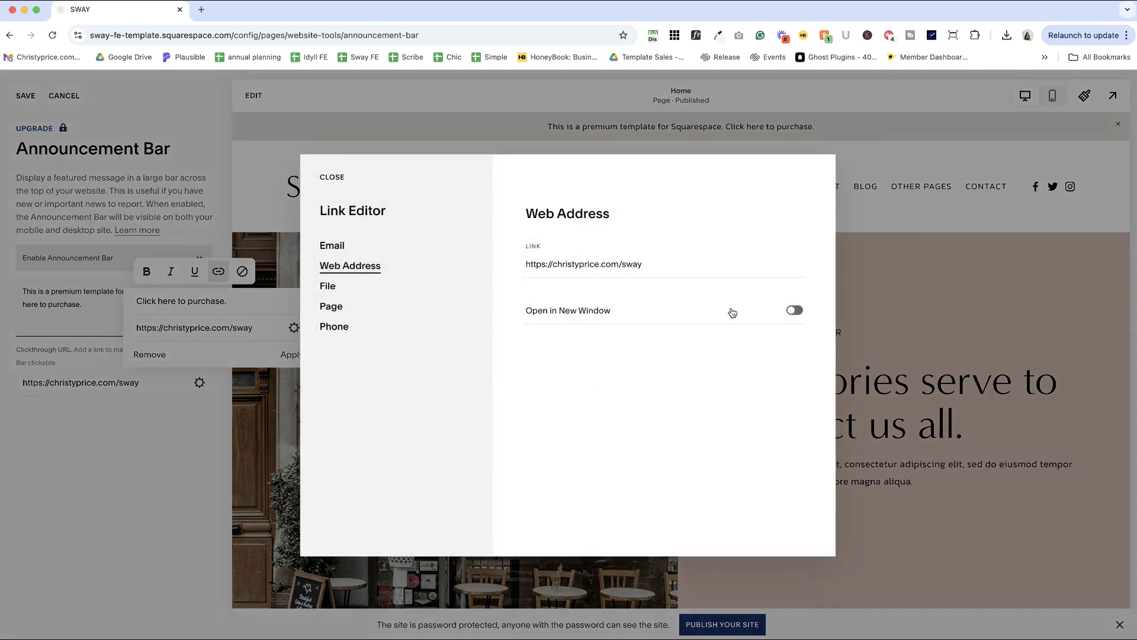
click(798, 314)
click(332, 177)
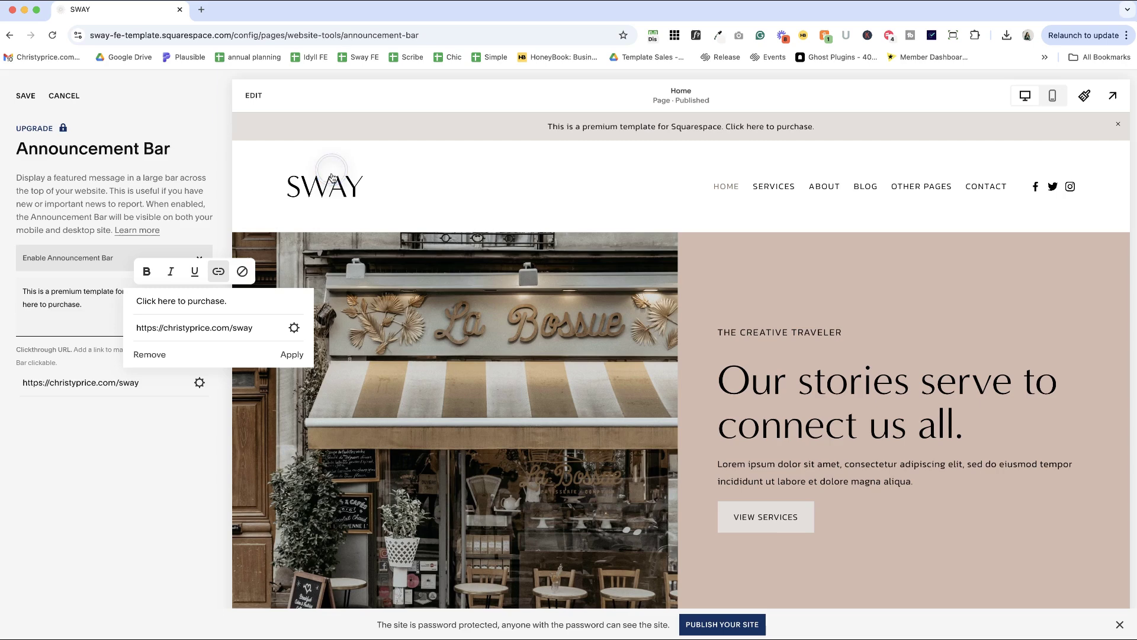
click(289, 360)
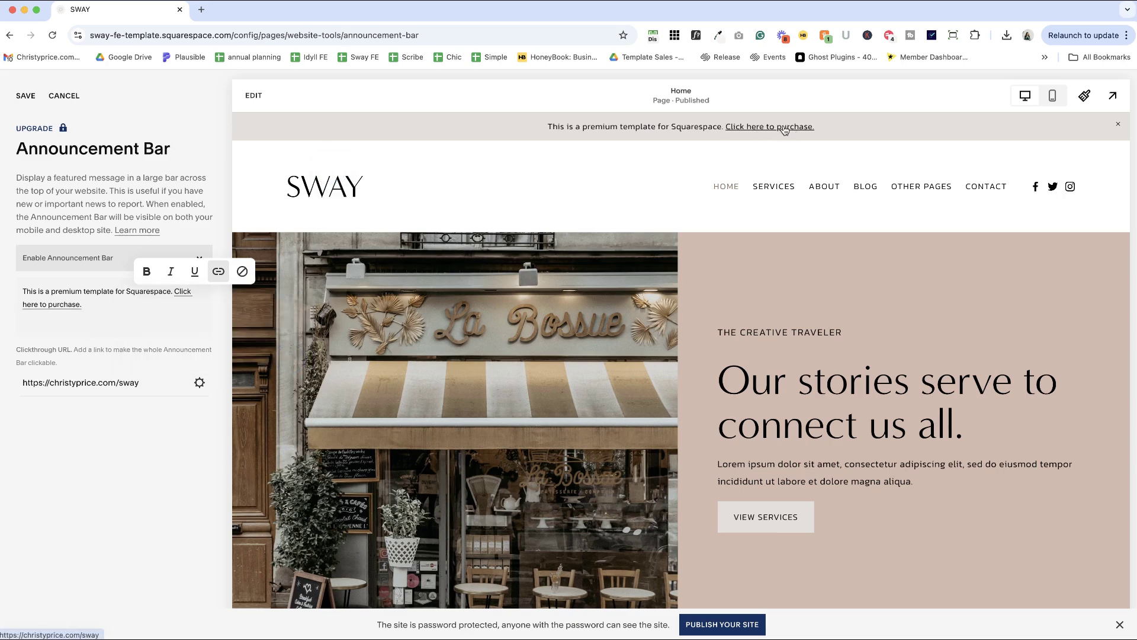
click(242, 271)
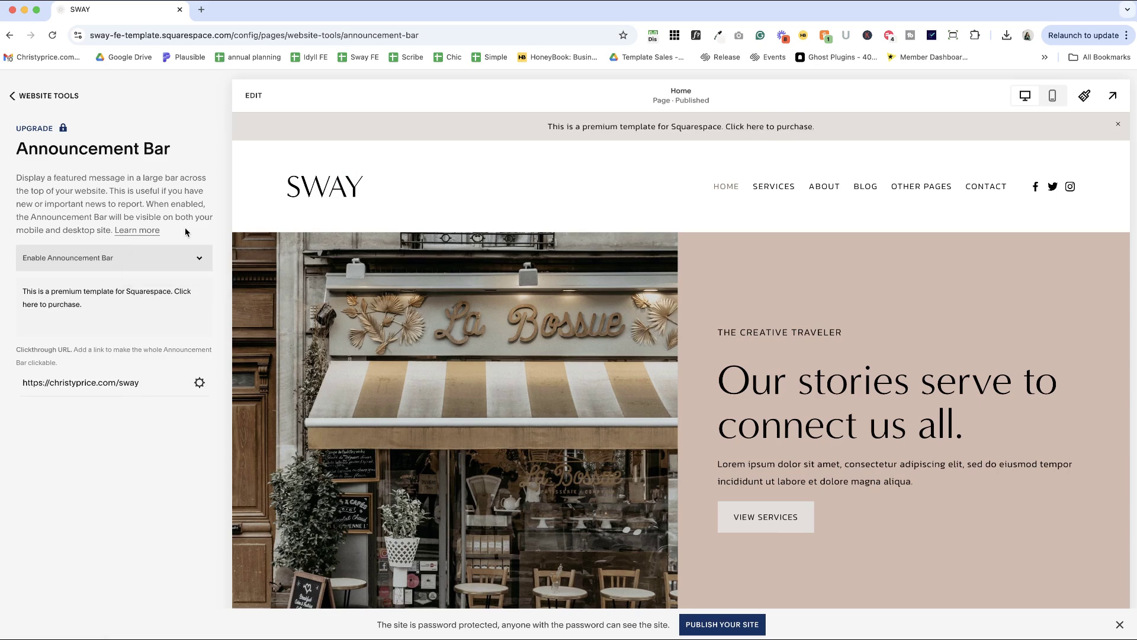
click(109, 305)
Open the Announcement Bar Text font assignment in Site Styles
click(253, 97)
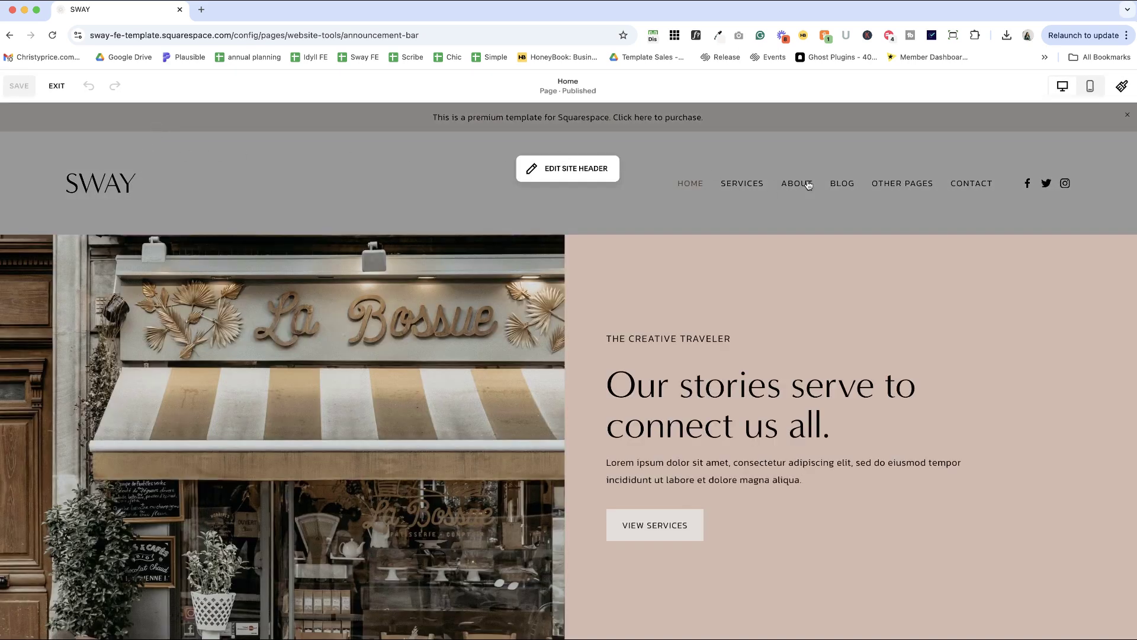
click(1121, 86)
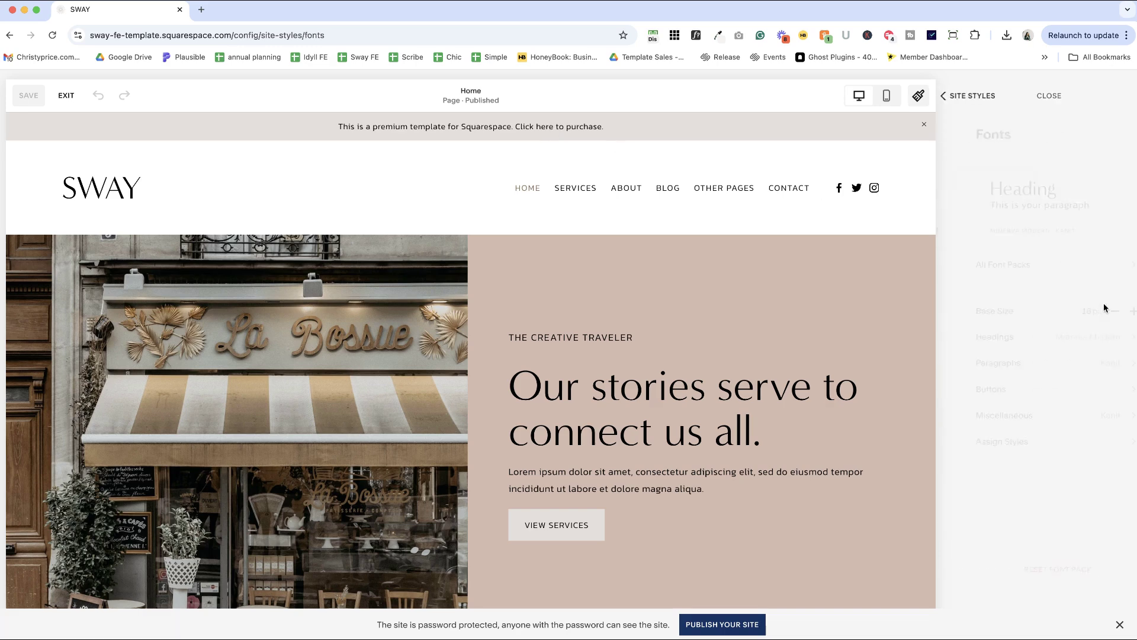
click(998, 439)
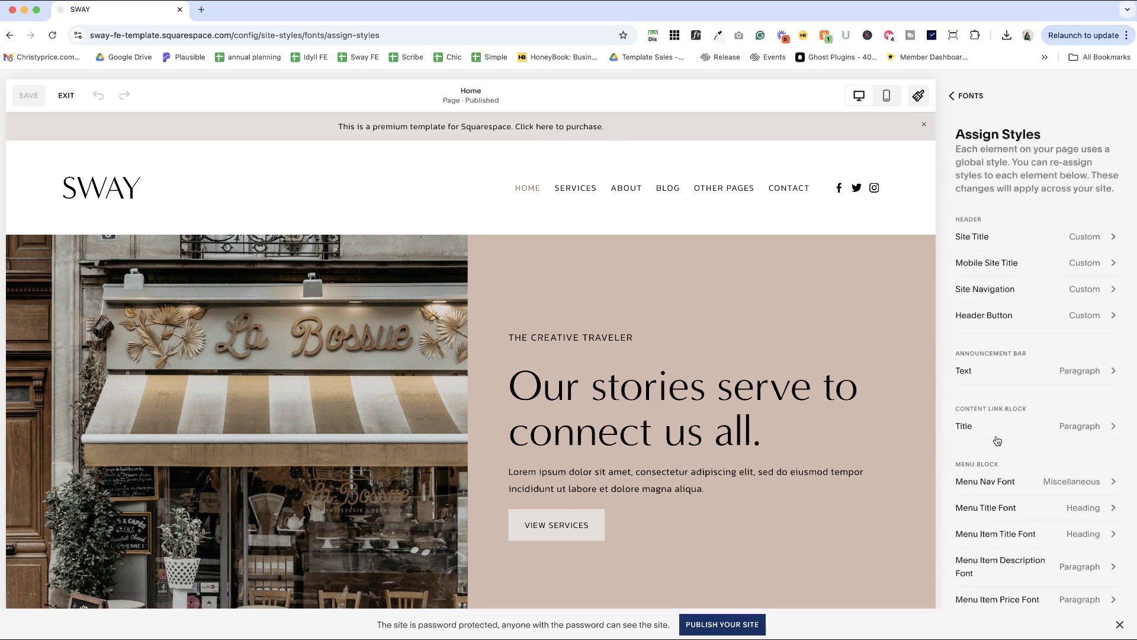
click(978, 373)
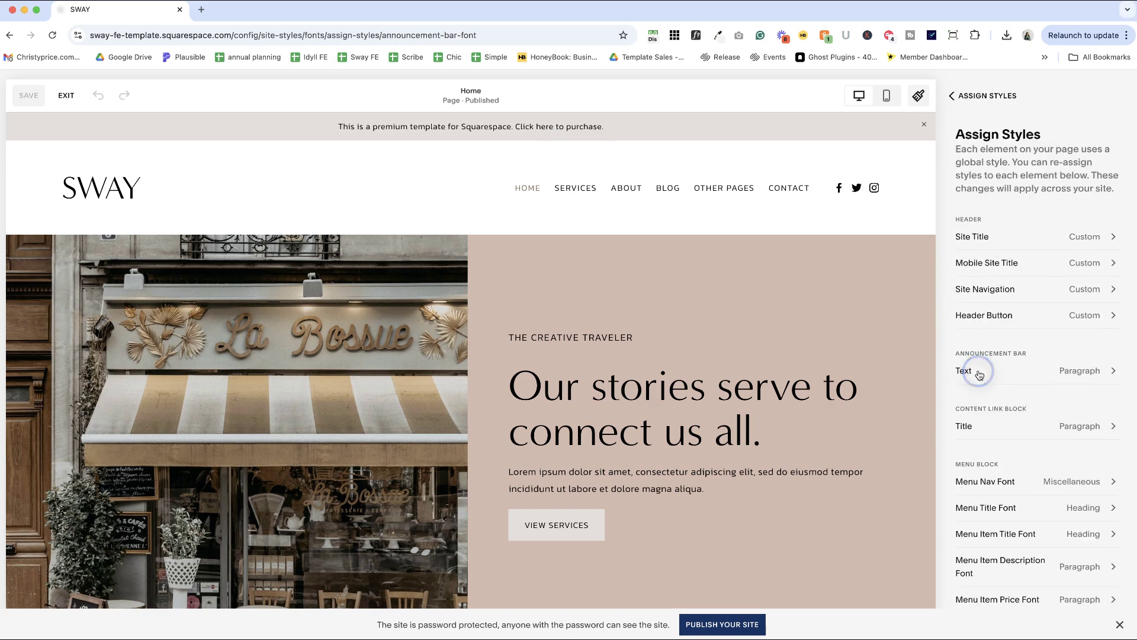
Try a custom uppercase Minerva Modern style on the announcement text, then exit without saving
click(1047, 183)
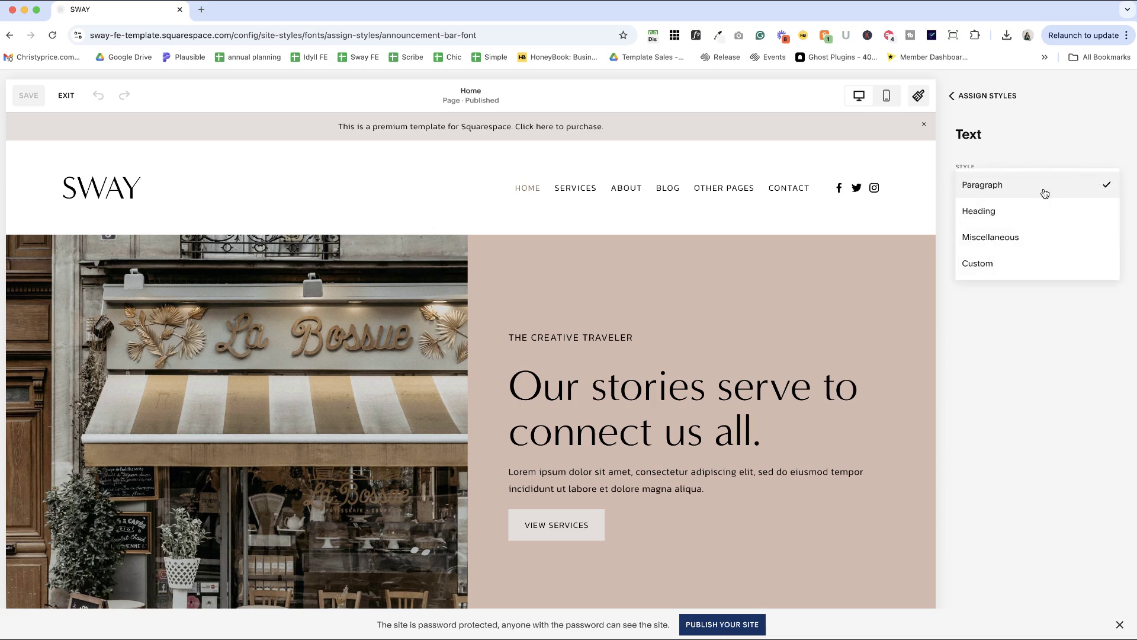
click(1036, 260)
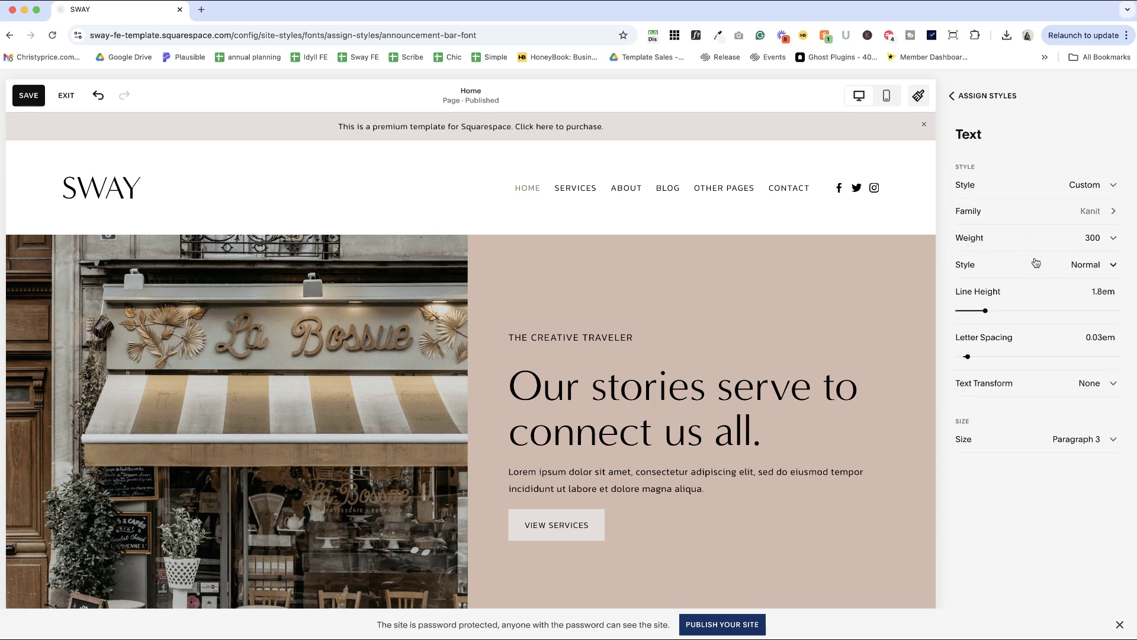
click(987, 388)
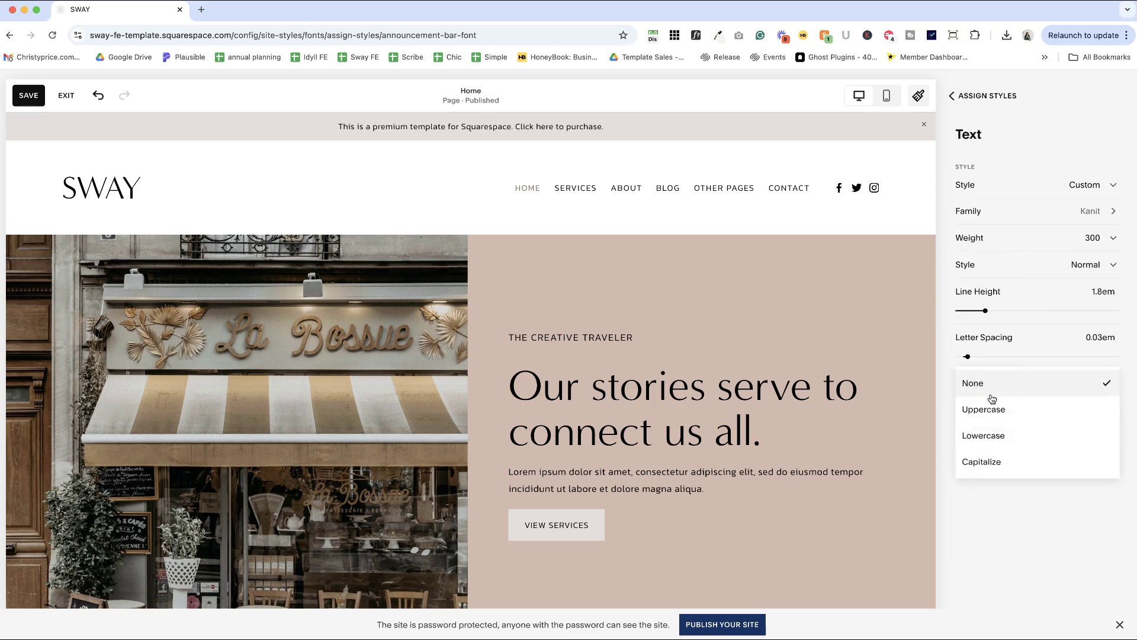
click(985, 409)
click(1081, 212)
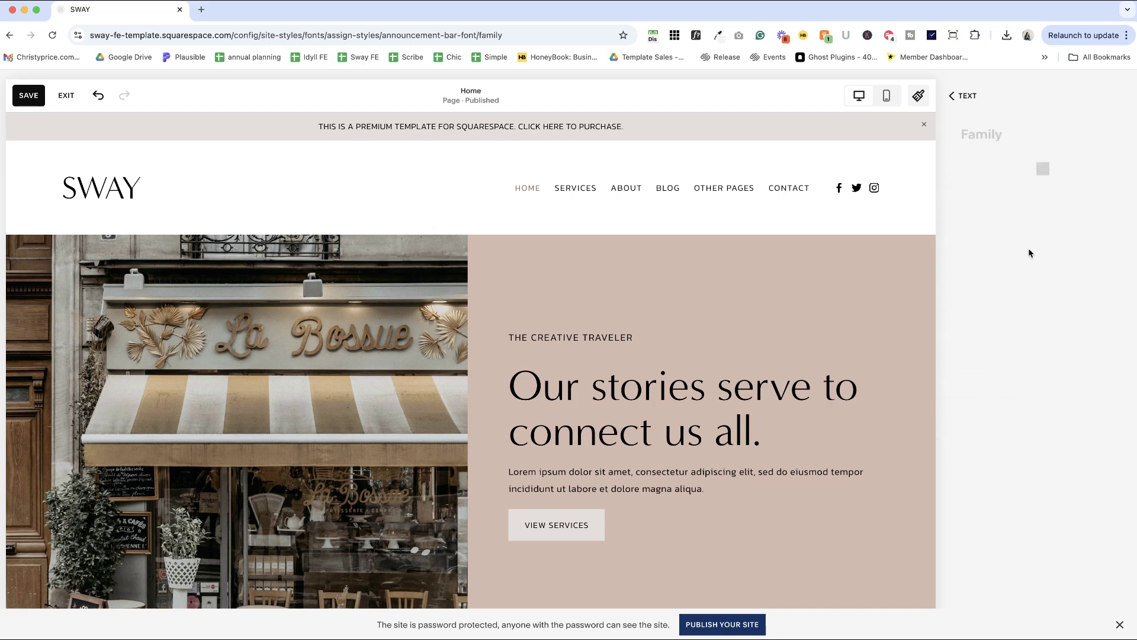
click(998, 219)
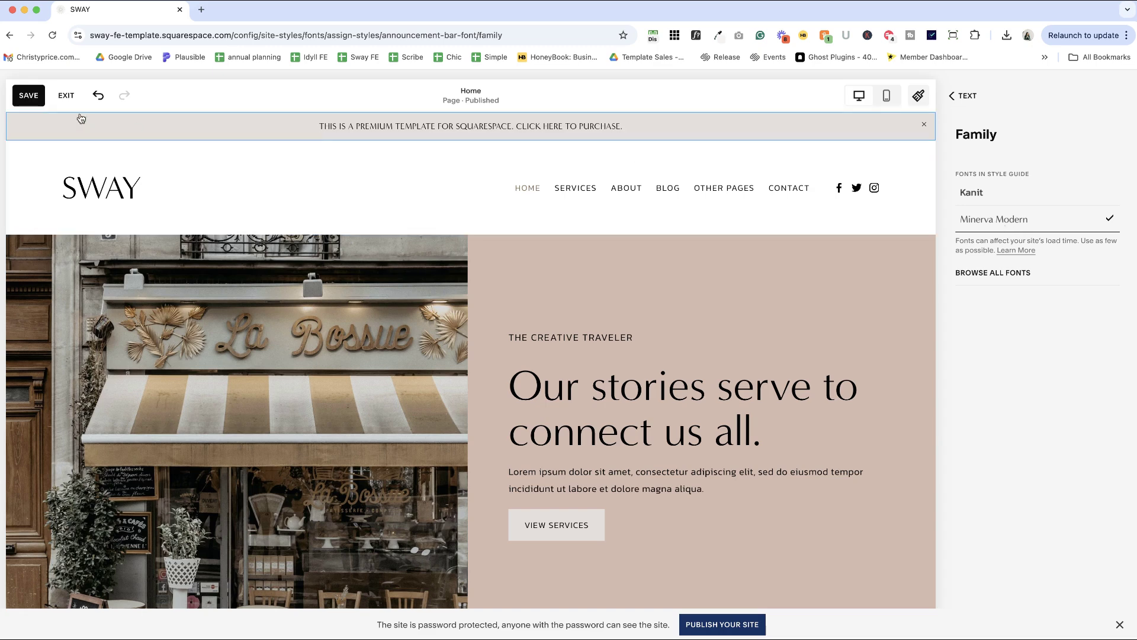
click(66, 95)
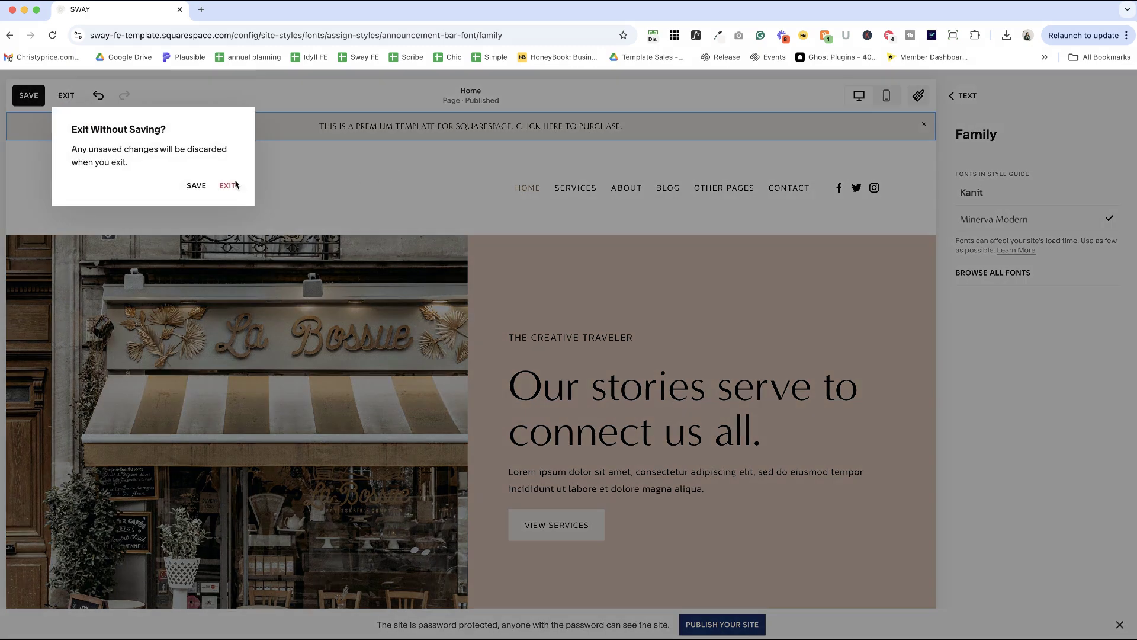
click(226, 186)
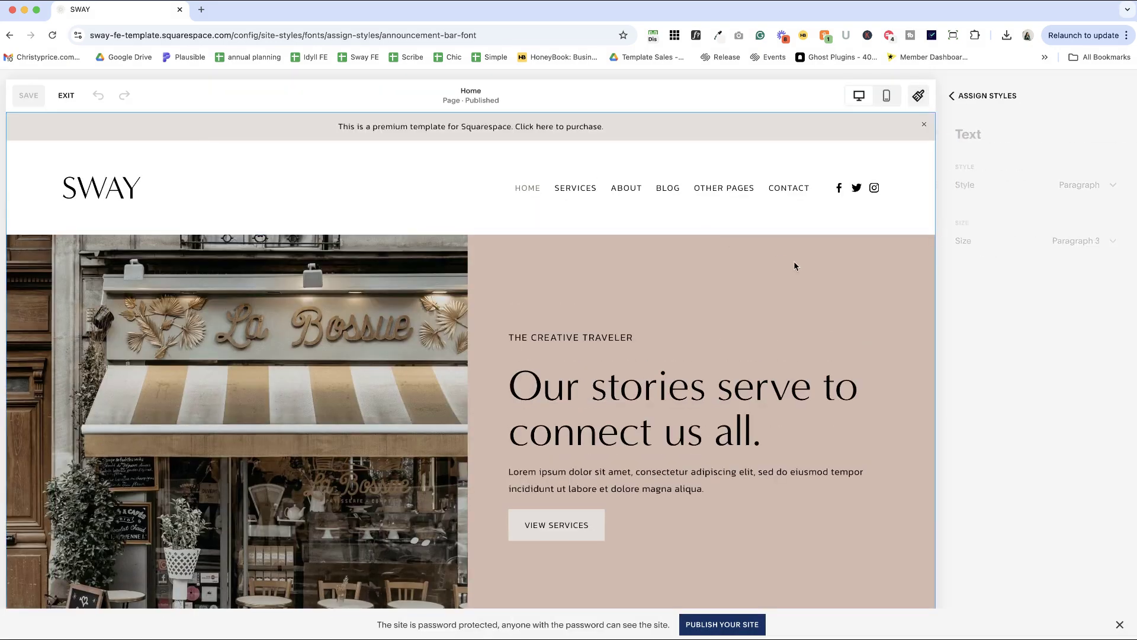
Back out to the main Site Styles panel and open Colors to view the page's section themes
click(951, 95)
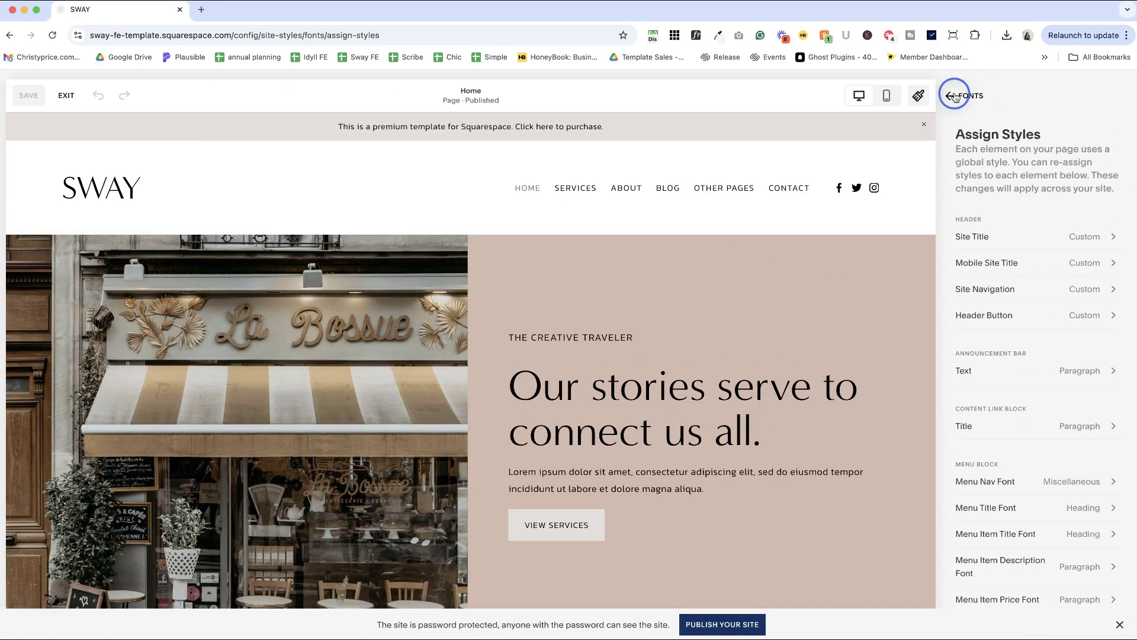
click(953, 96)
click(952, 95)
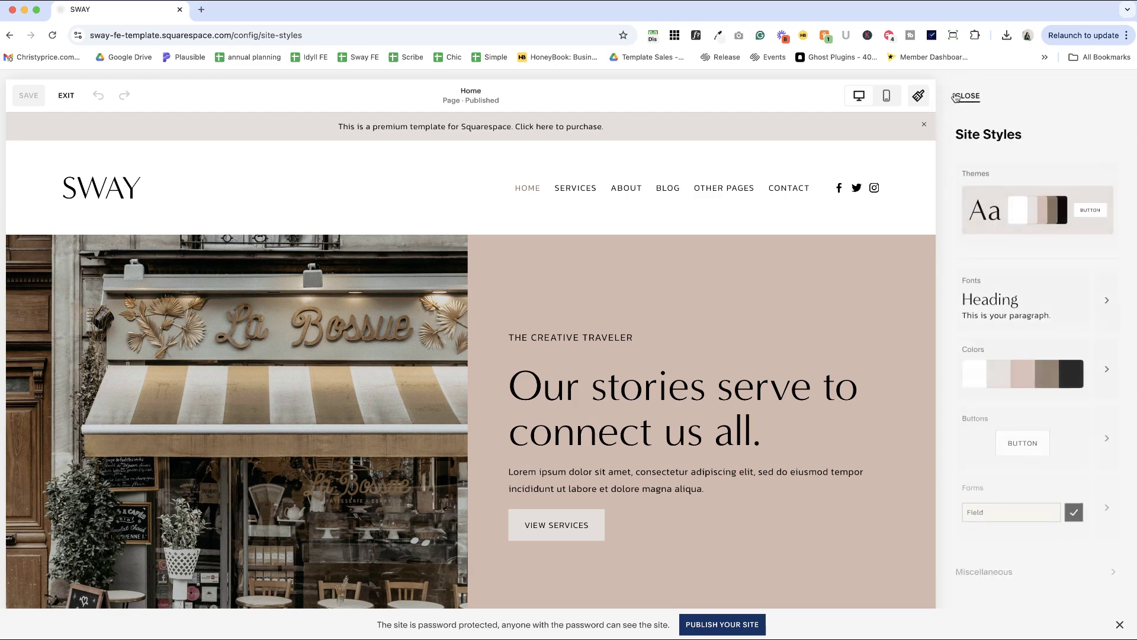
click(1105, 379)
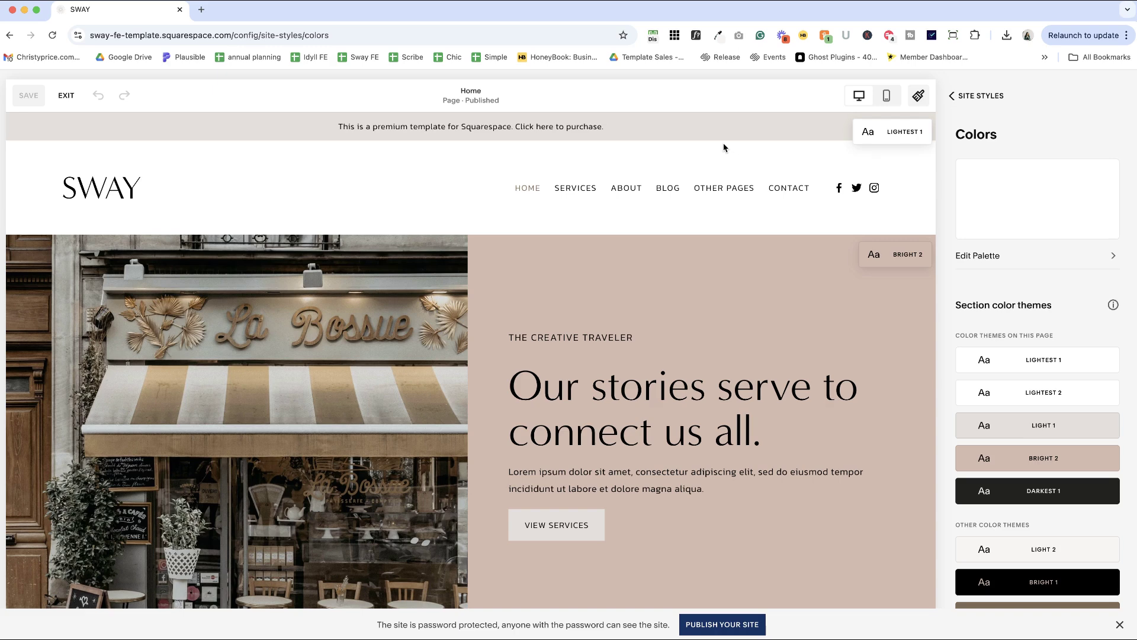
mouse_move(709, 192)
In the Lightest 1 theme, make the announcement bar background dark brown and its text white
click(1101, 358)
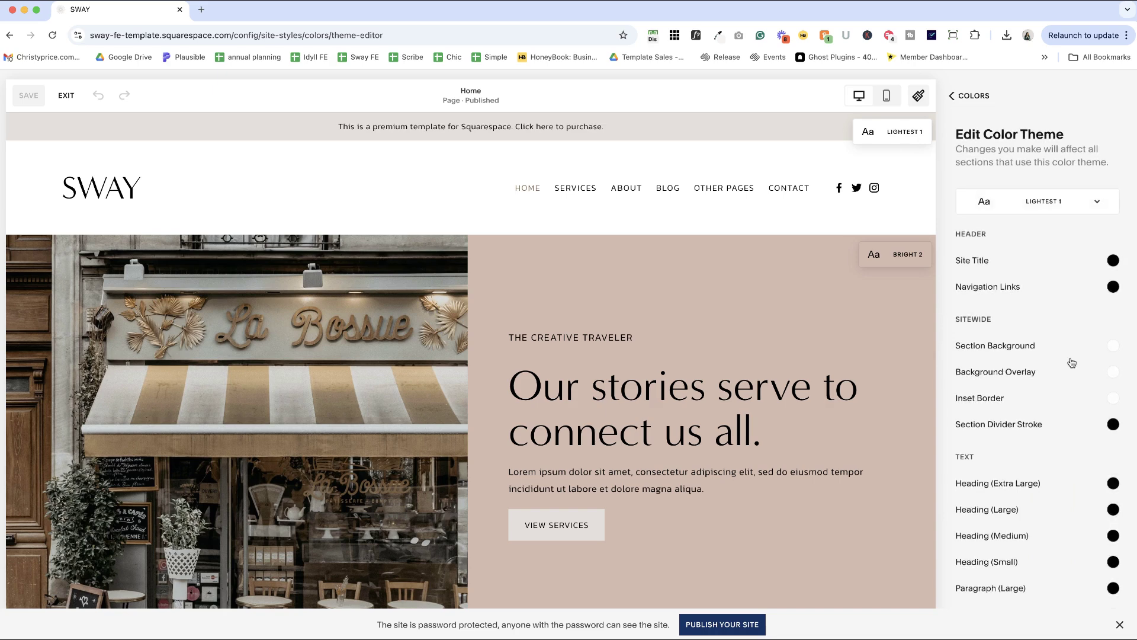
scroll(1071, 363, down, 15)
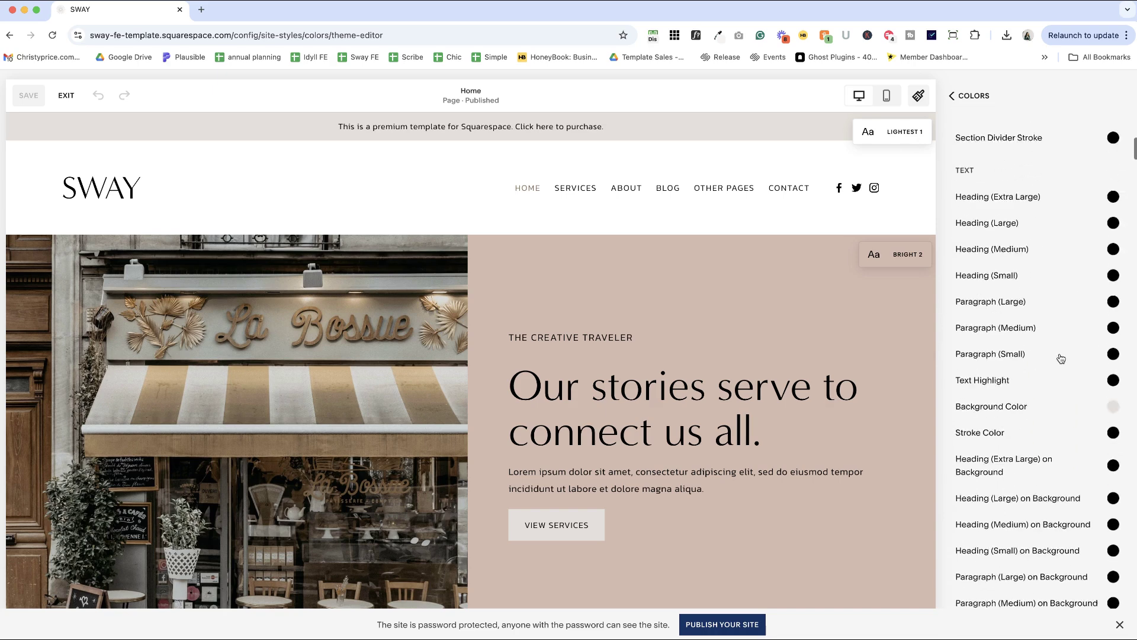
scroll(1061, 359, down, 9)
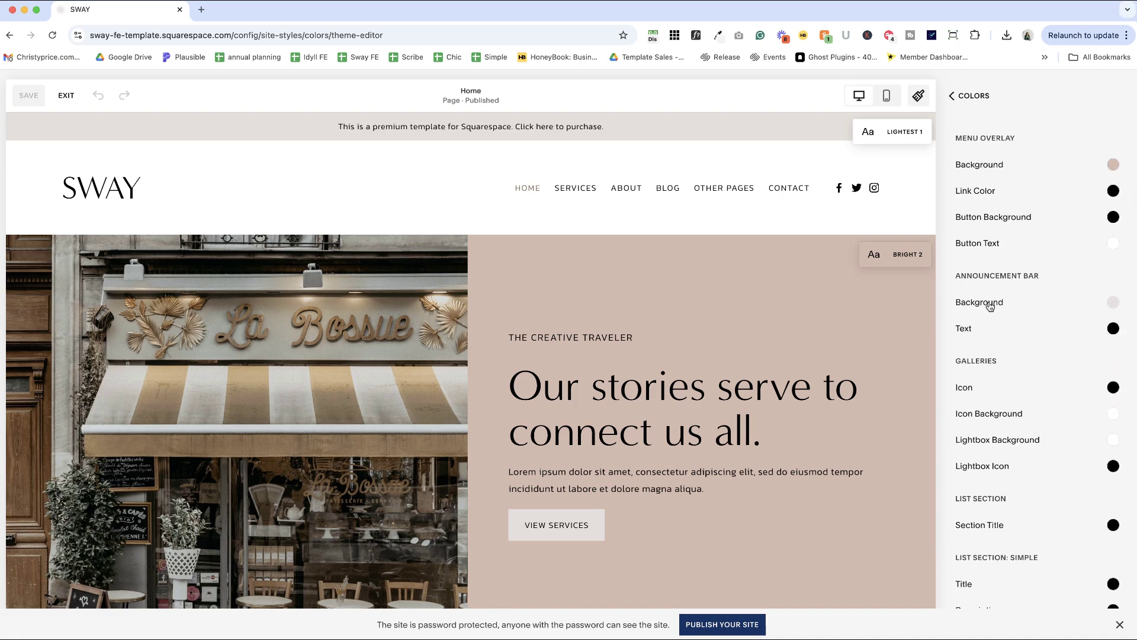
click(1114, 305)
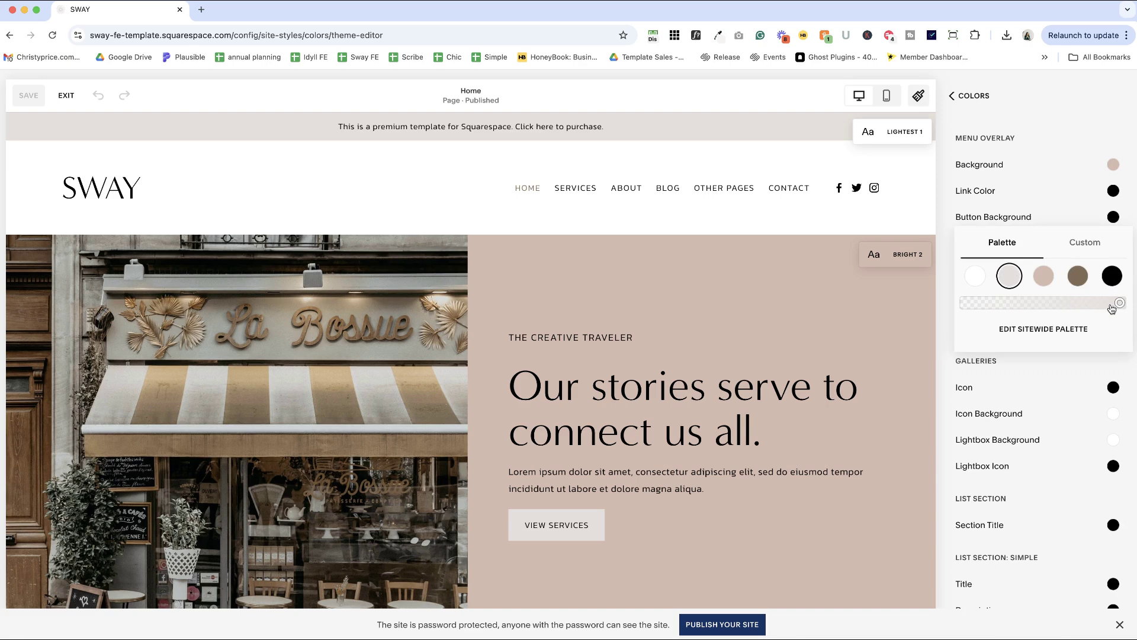
click(1078, 277)
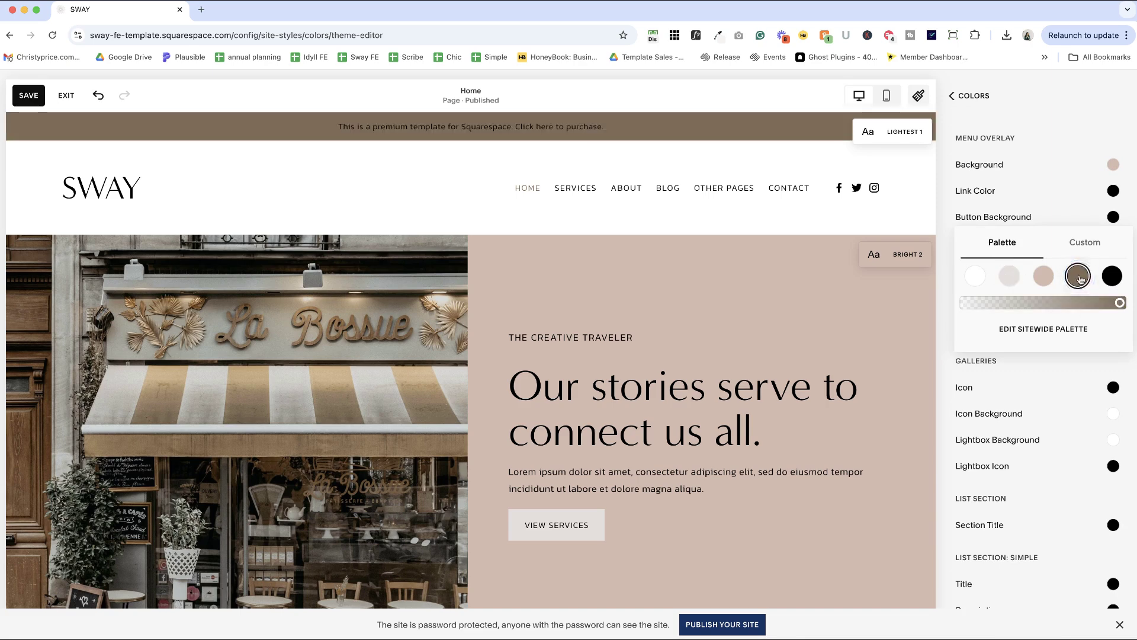
click(948, 247)
click(1119, 333)
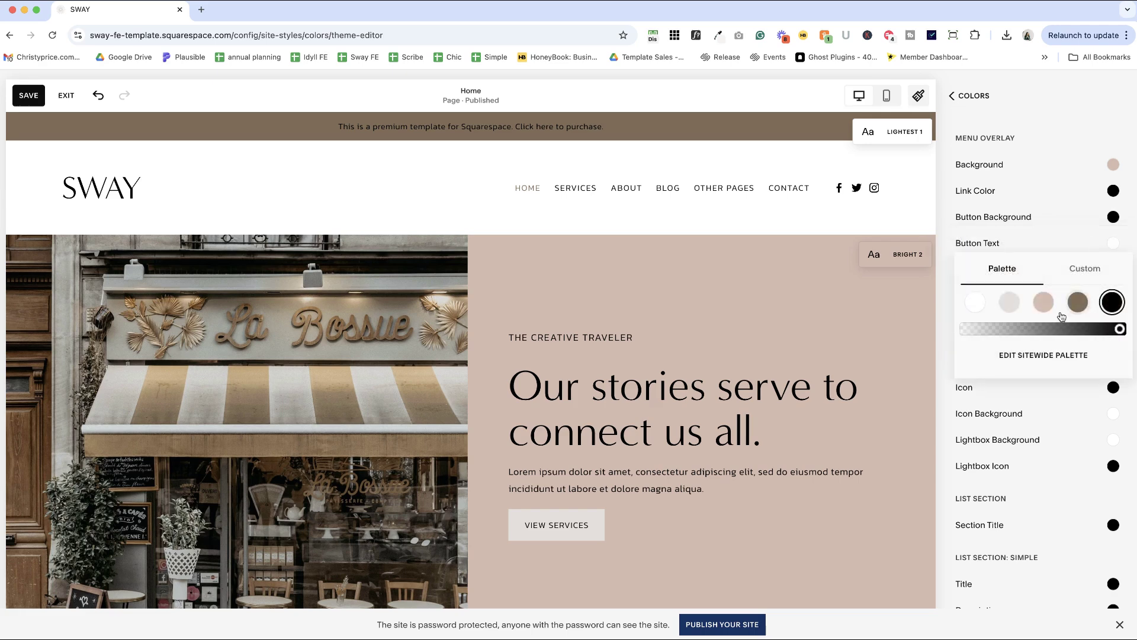
click(975, 306)
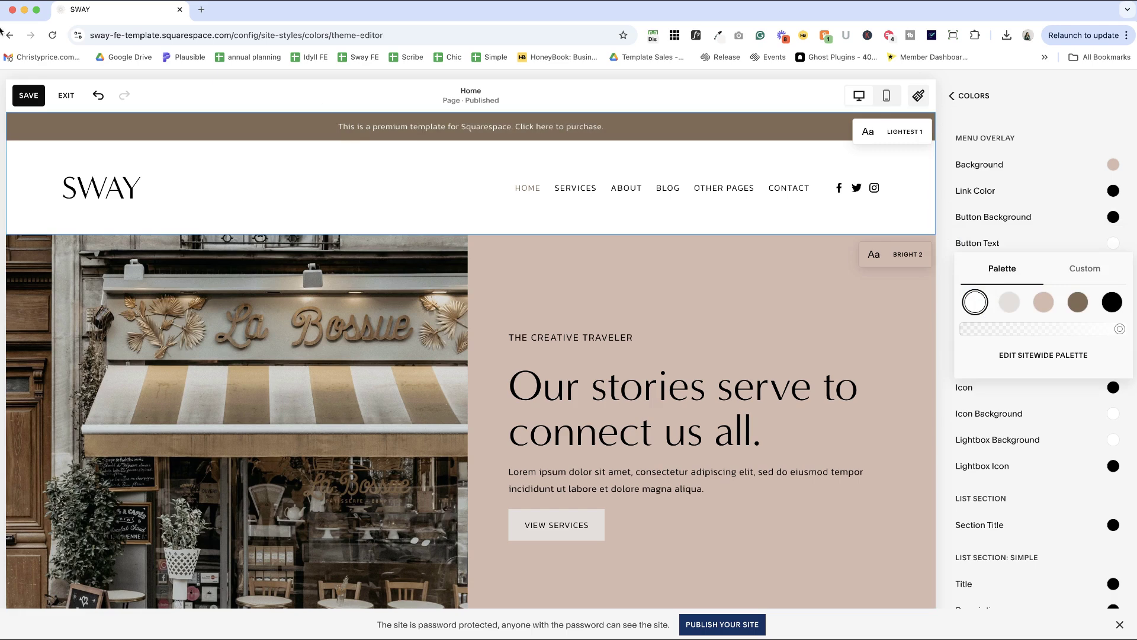
Exit the style editor and confirm discarding the unsaved colour changes
click(66, 95)
click(226, 185)
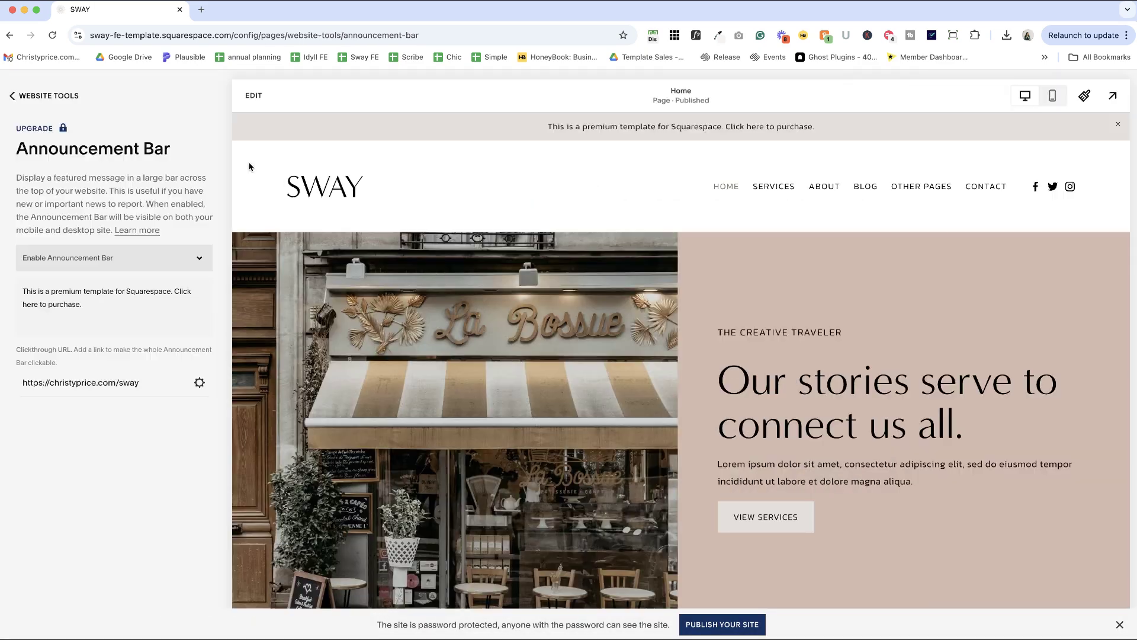